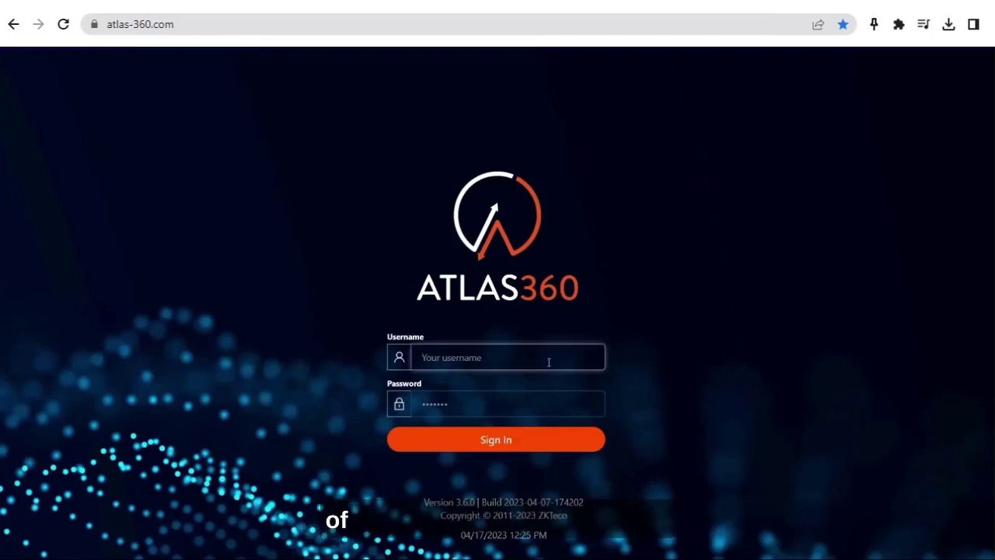
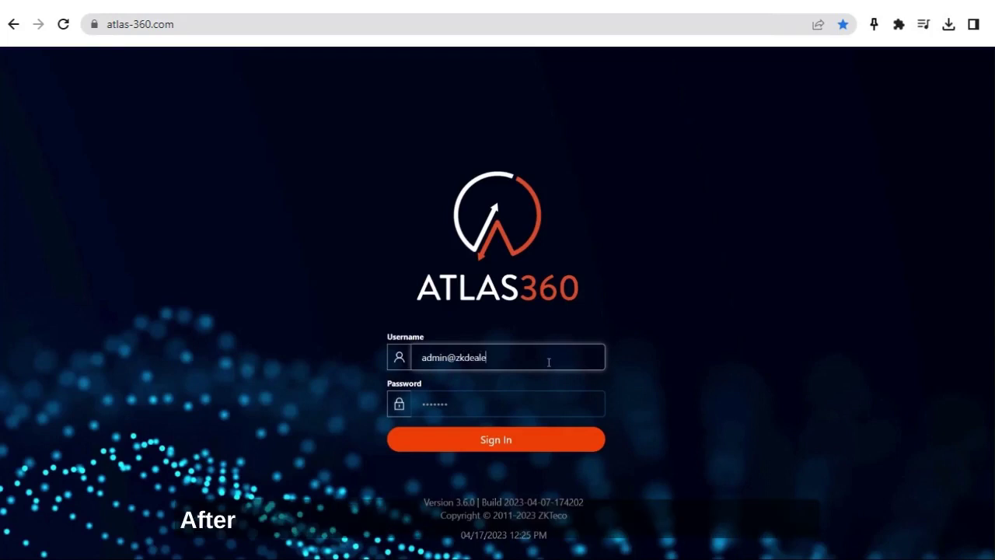
Step: Sign in with the dealer admin e-mail and password to reach the Home dashboard (3 customers, 17 doors)
key("Tab")
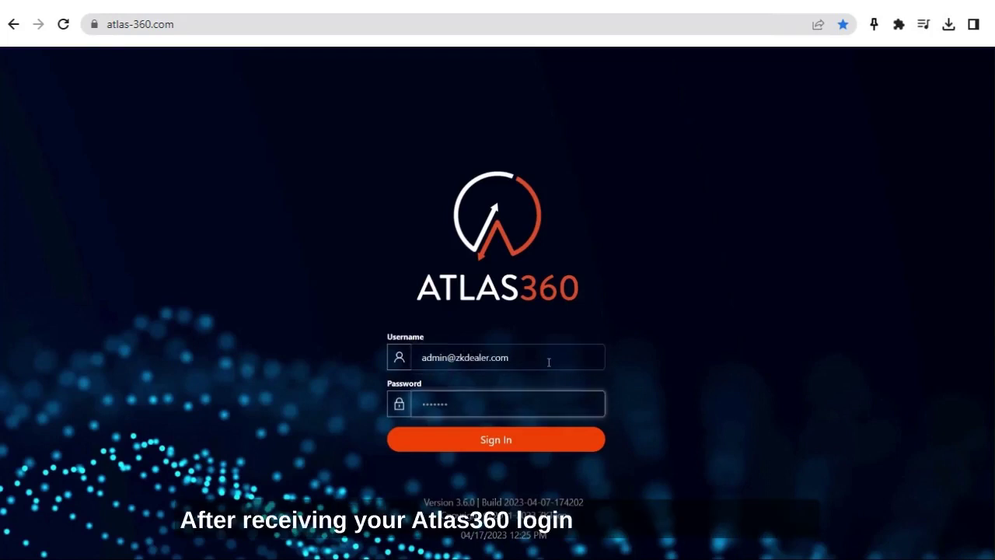
type("*********")
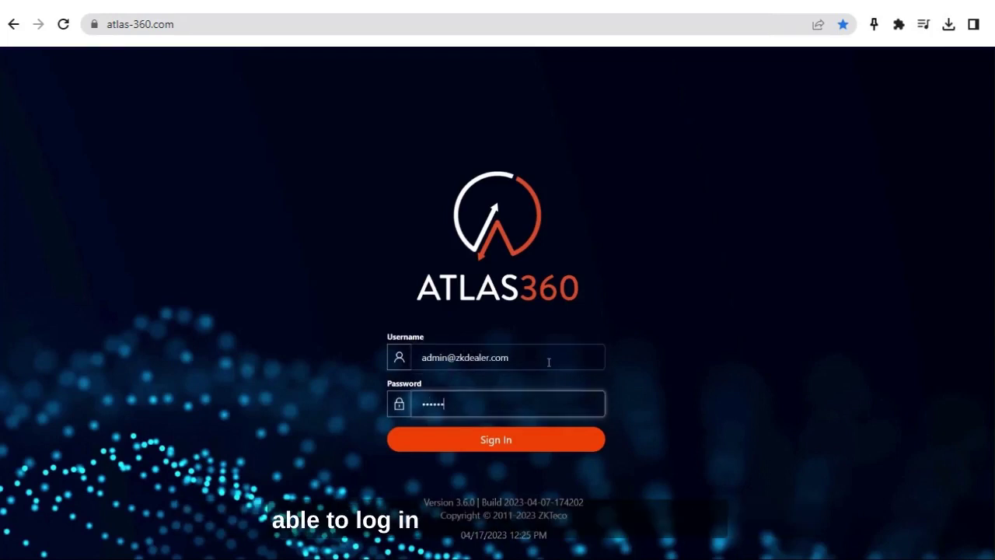
type("*")
key("Return")
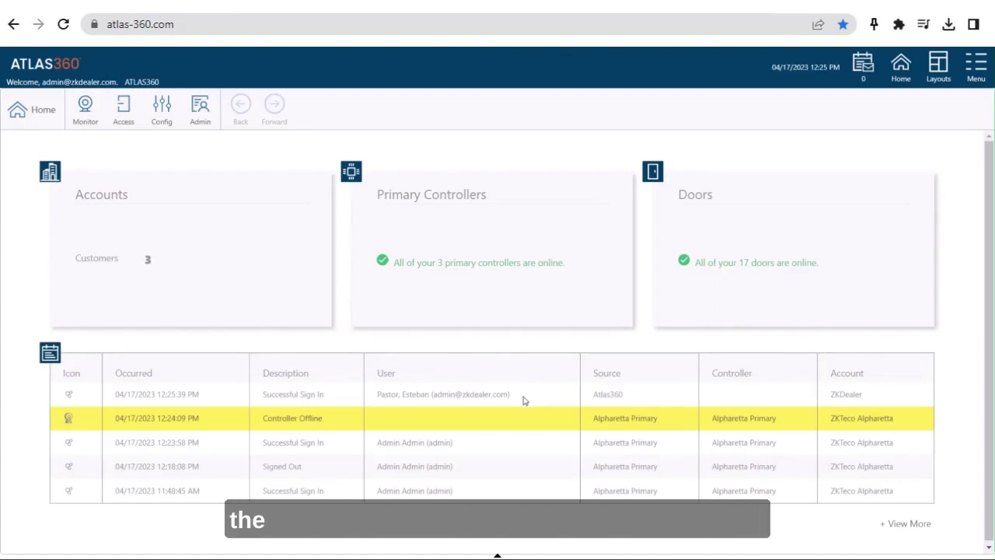
left_click(481, 265)
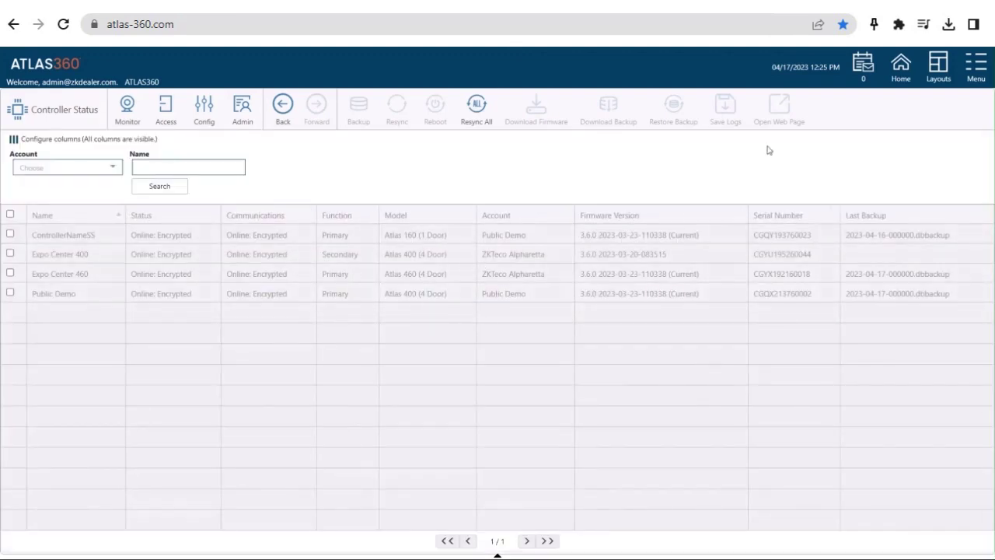
left_click(901, 70)
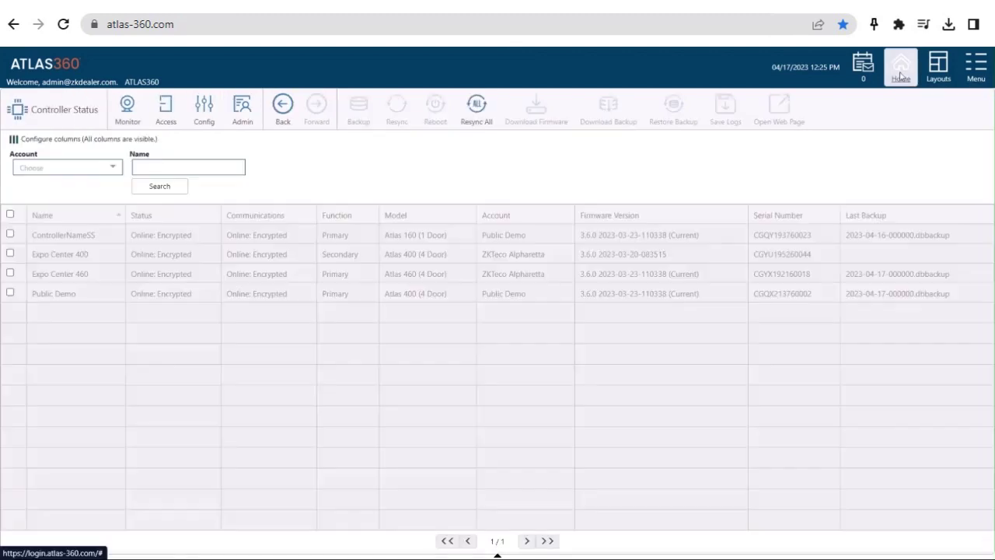
left_click(900, 74)
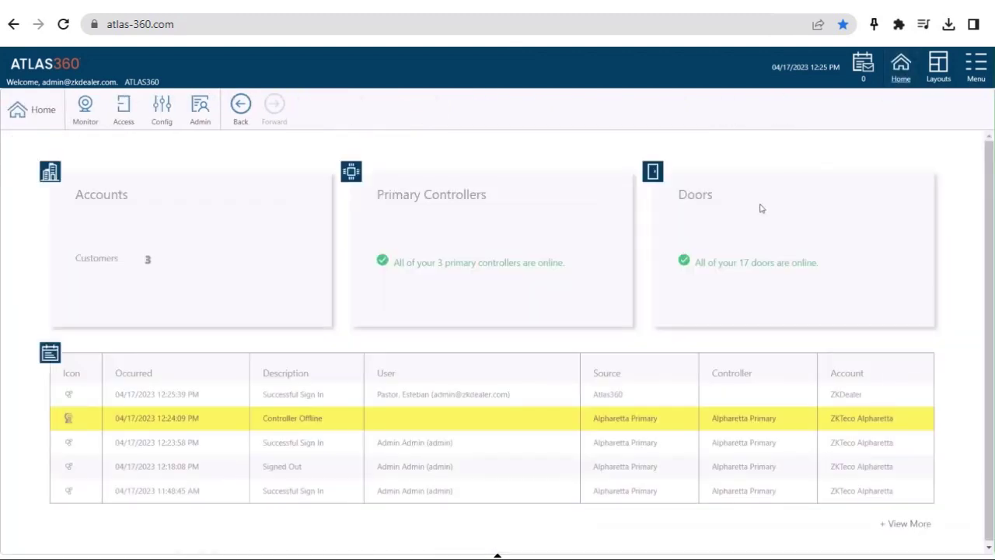
Step: Go to Admin > Accounts, view ZKTeco Alpharetta, and start a new account with Create
left_click(202, 123)
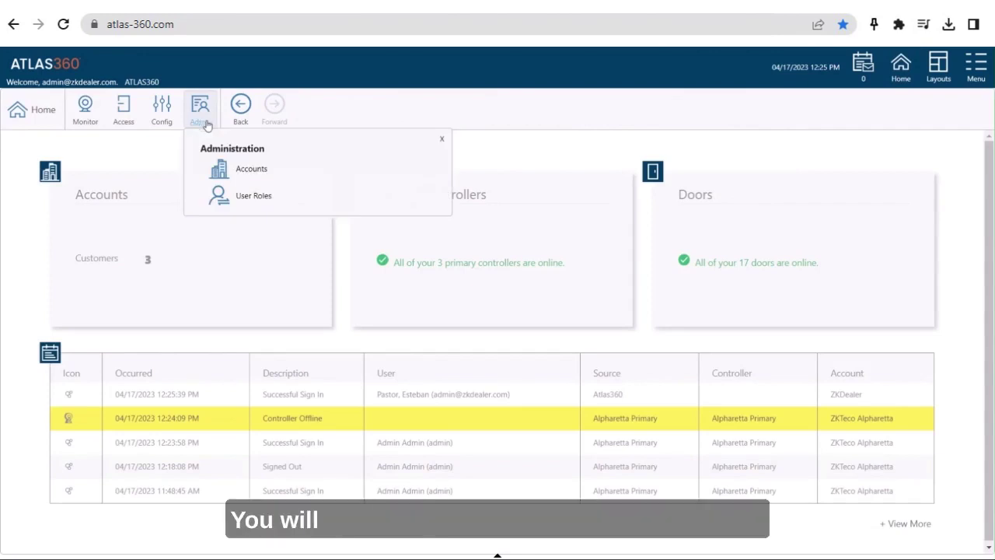
left_click(239, 173)
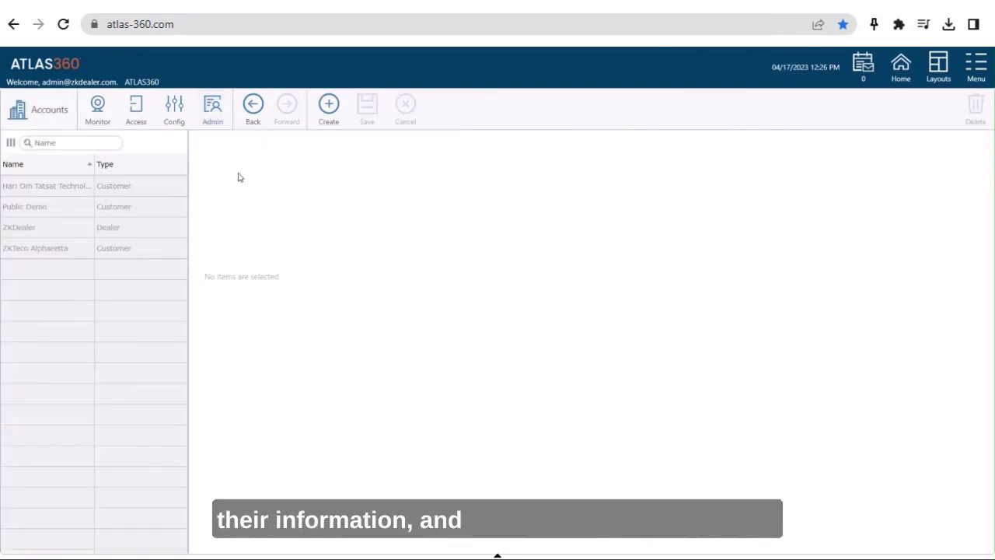
left_click(130, 250)
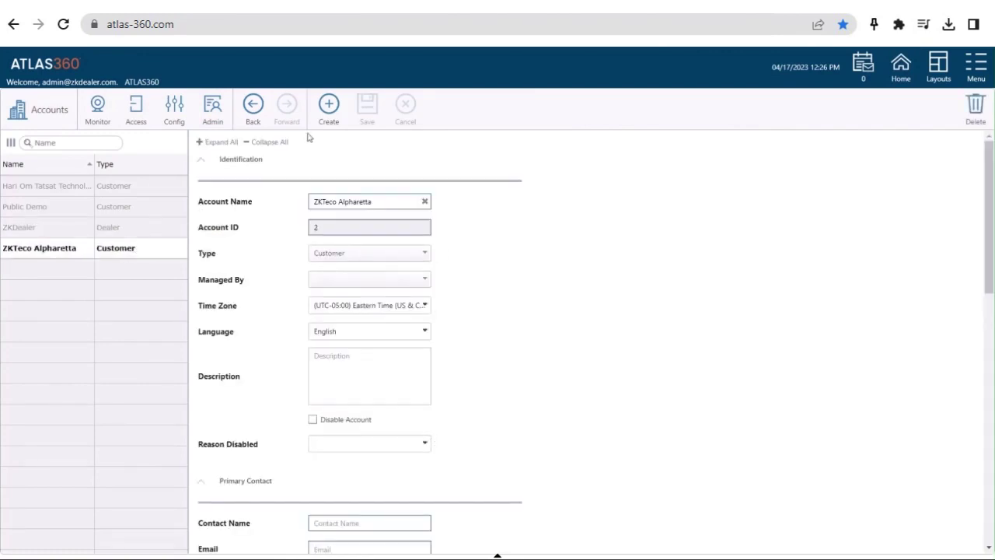
left_click(328, 113)
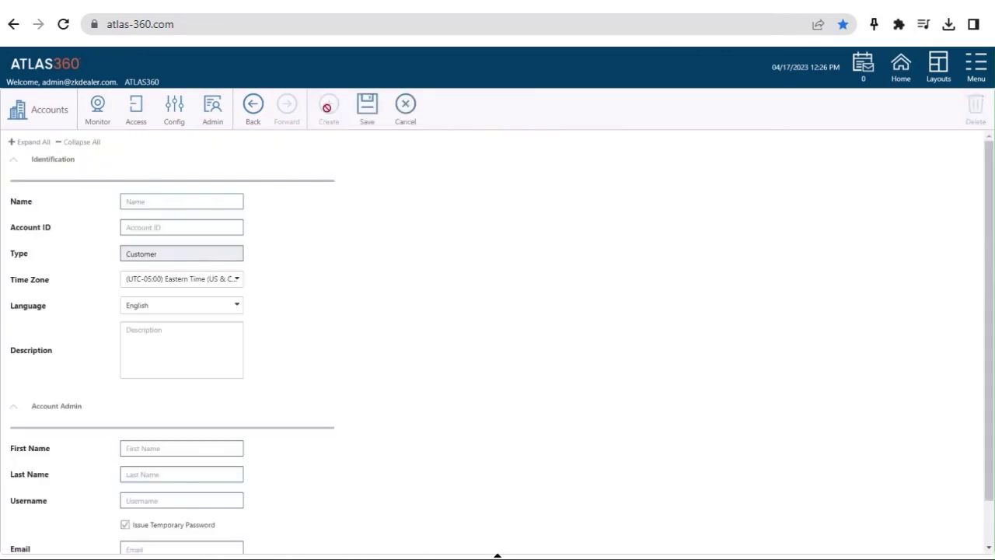
Step: Enter 'New Customer' as the account name and 12345 as the account ID
left_click(218, 203)
type("New Cu")
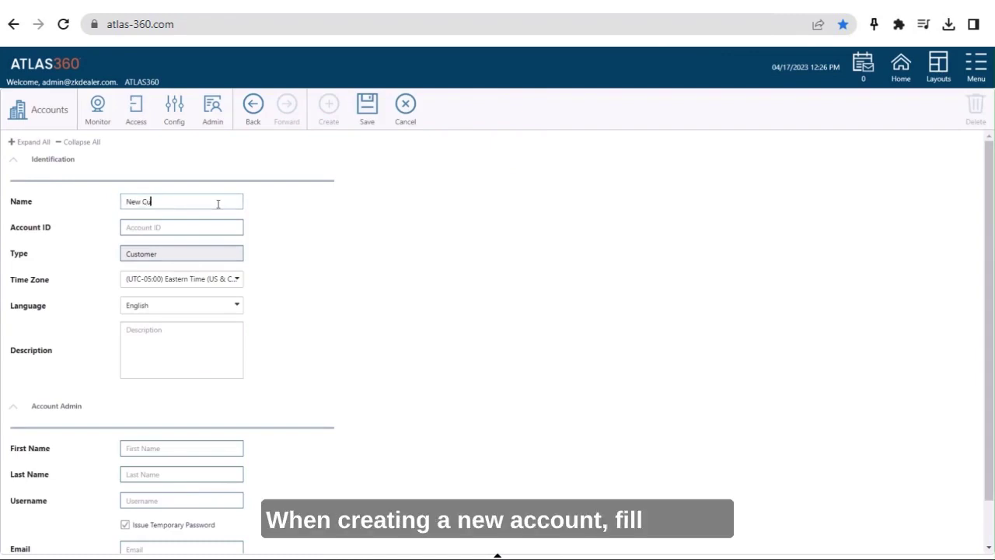
type("stomer")
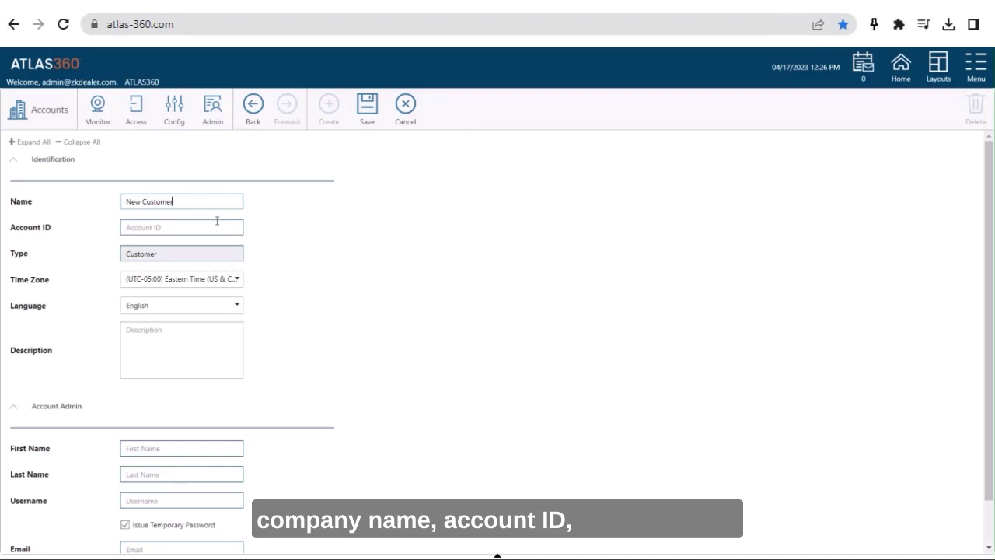
left_click(217, 228)
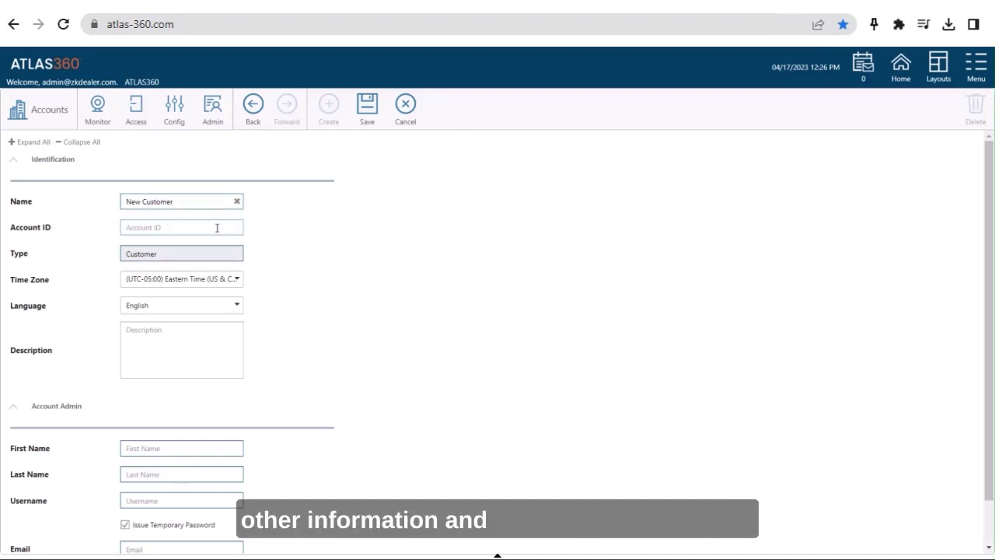
type("12345")
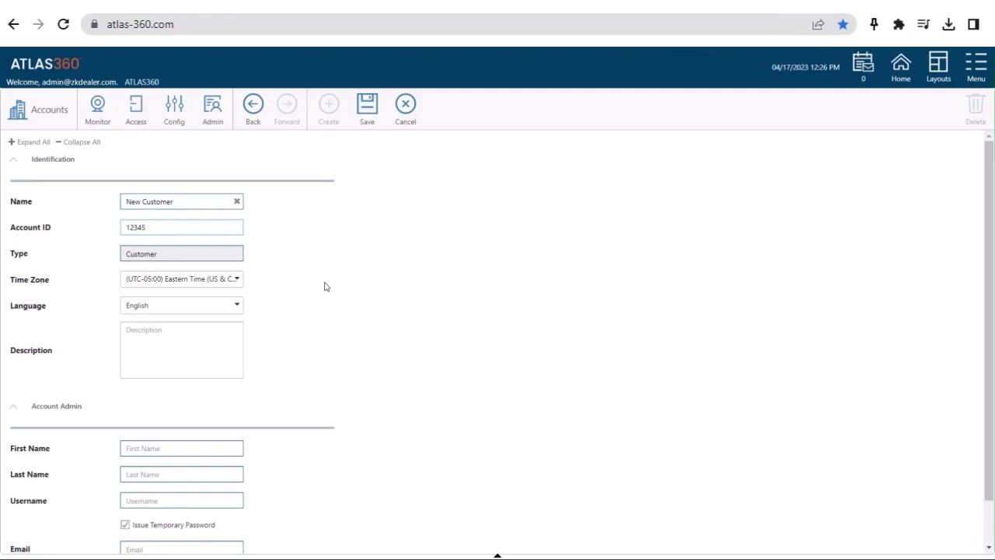
Step: Give the account admin first name New, last name Customer, a username e-mail, and no temporary password
scroll(325, 287, "down", 2)
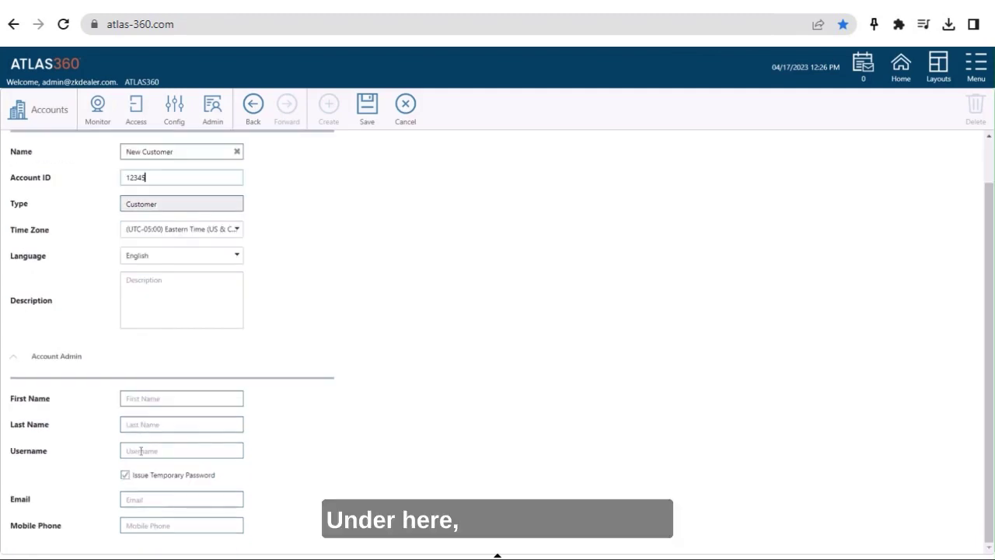
left_click(144, 399)
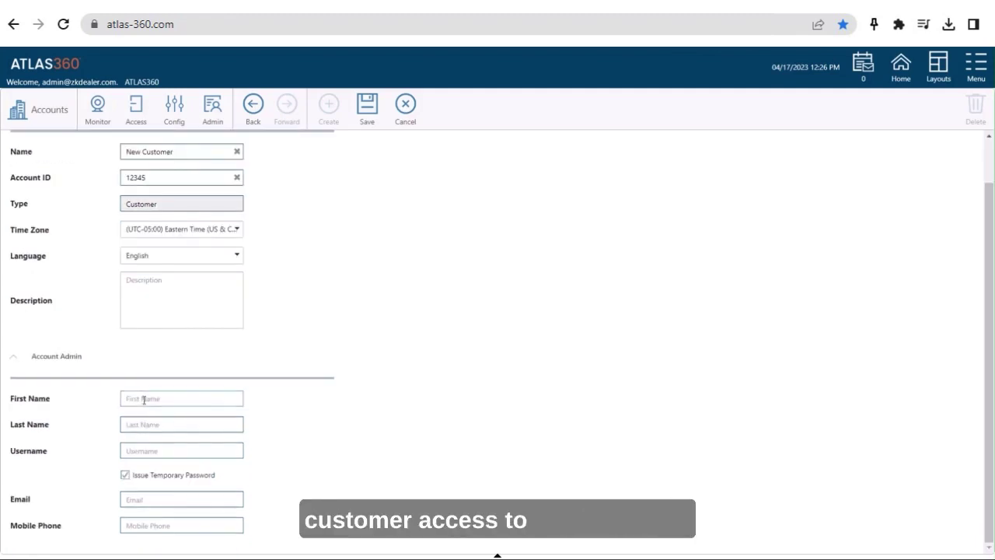
type("New")
key("Tab")
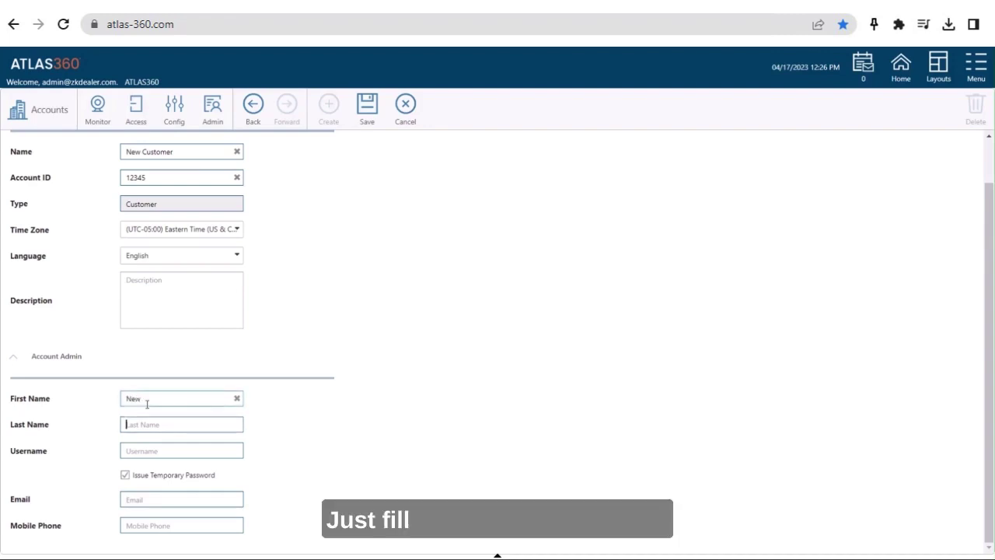
type("Customer")
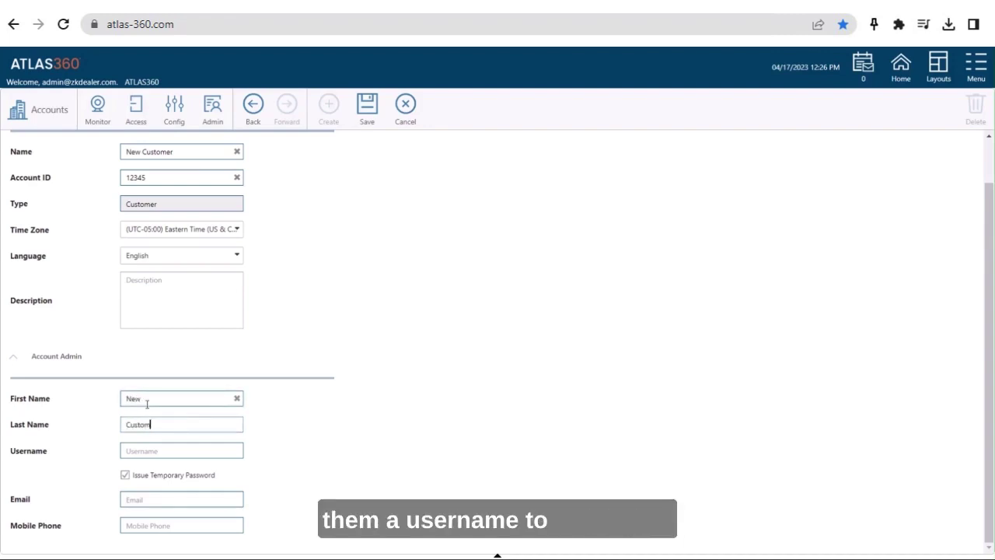
key("Tab")
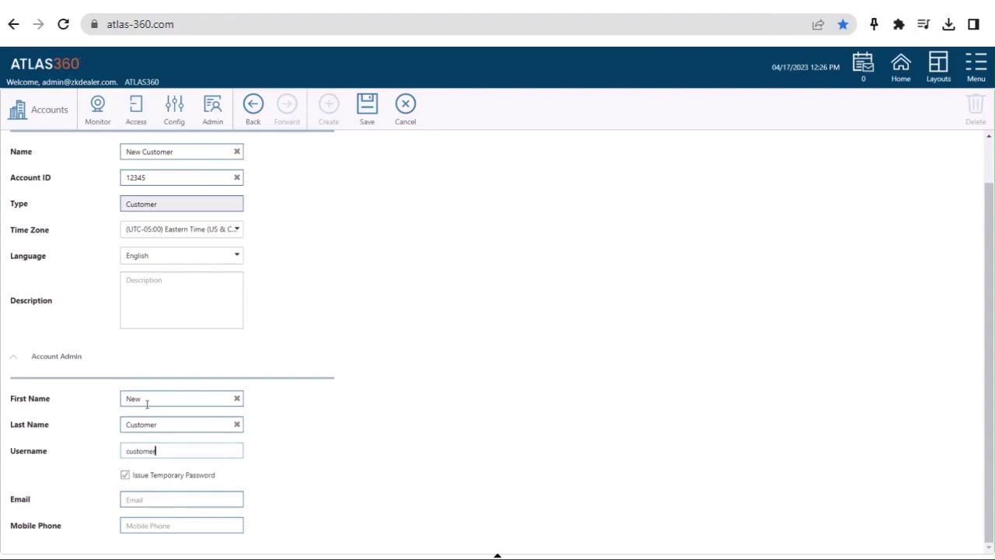
type("customer@test.com")
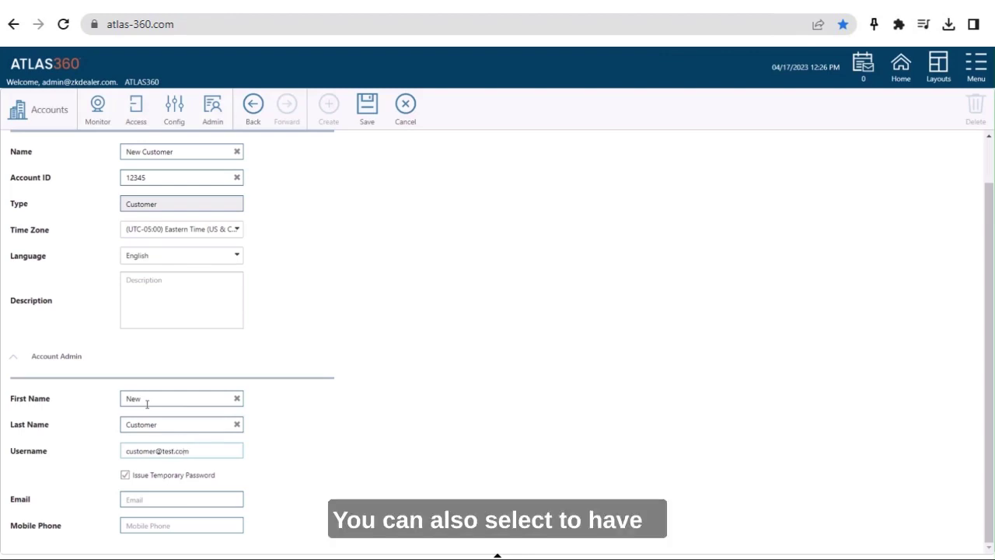
left_click(126, 476)
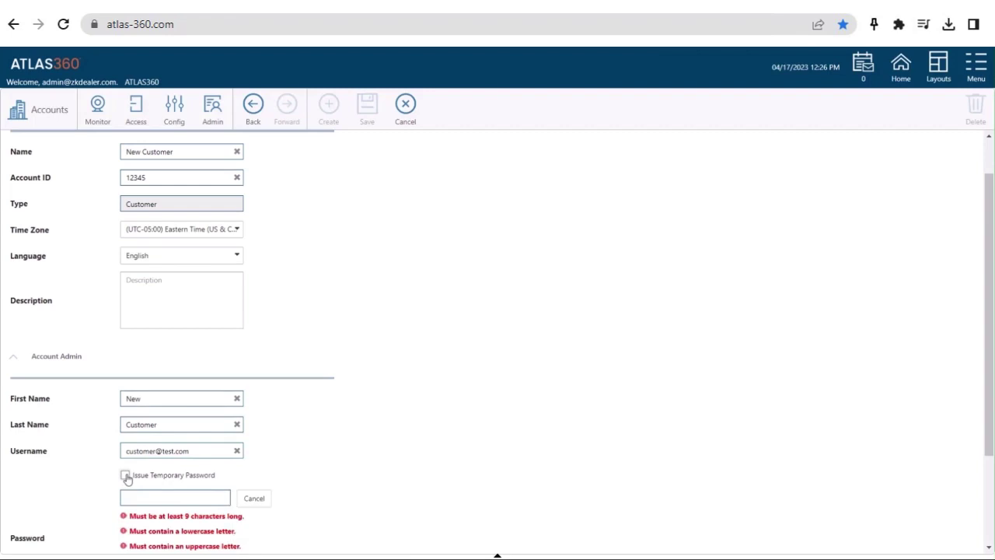
Step: With temporary password off, assign the admin a password and repeat it in Confirm Password
left_click(126, 476)
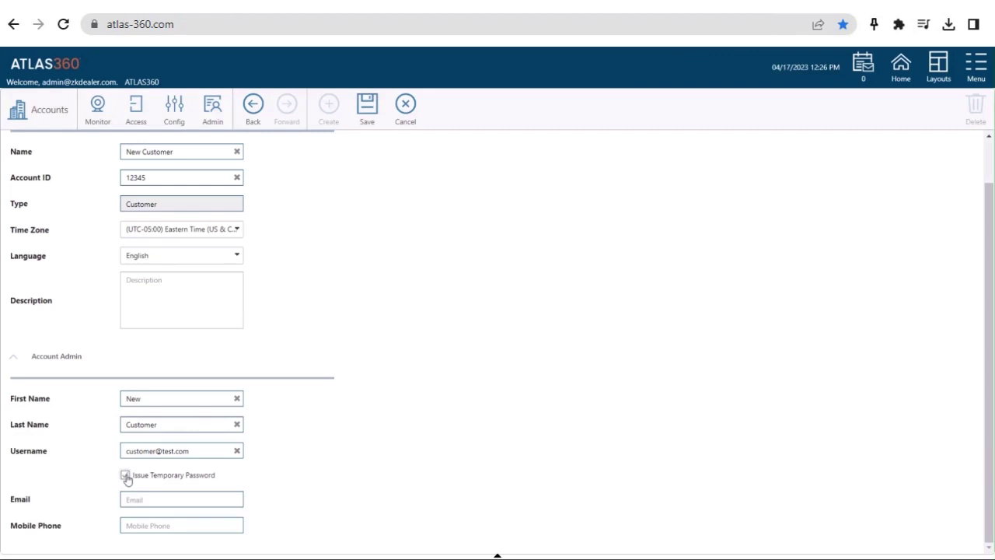
left_click(126, 476)
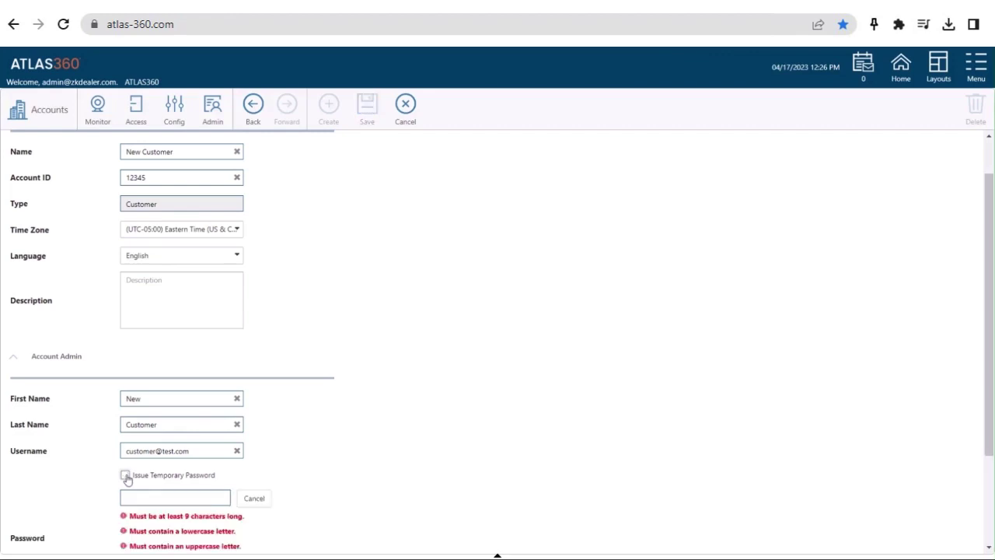
scroll(127, 478, "down", 2)
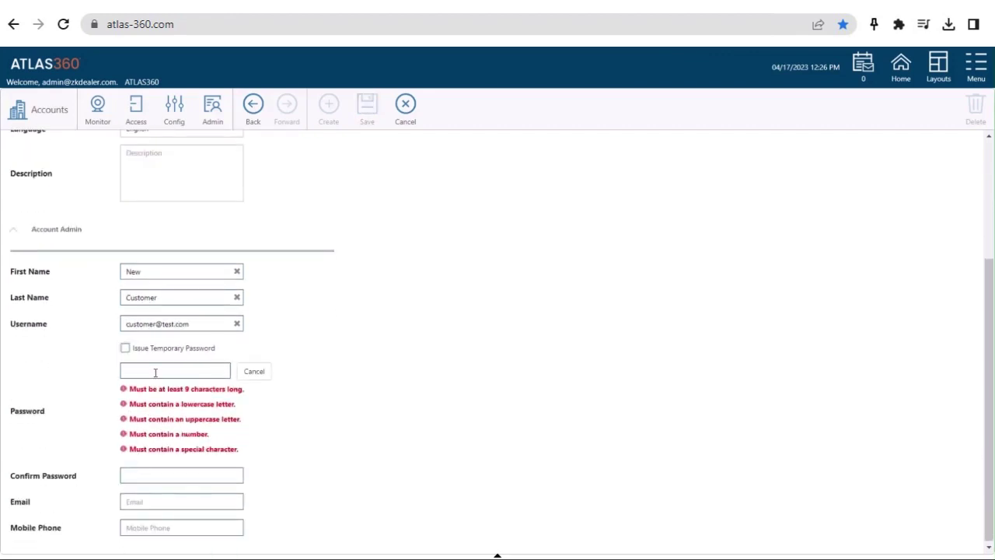
left_click(155, 371)
type("P")
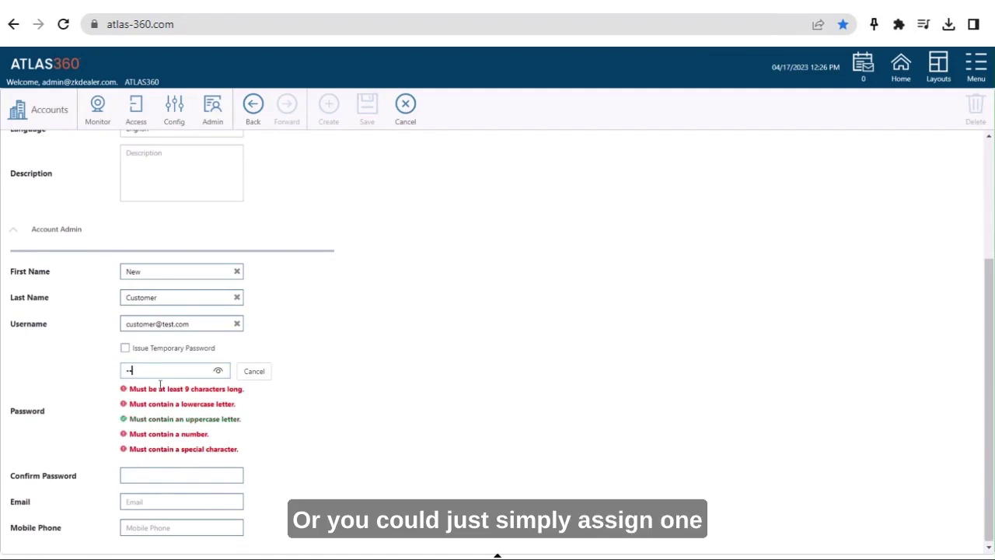
type("assw0rd1")
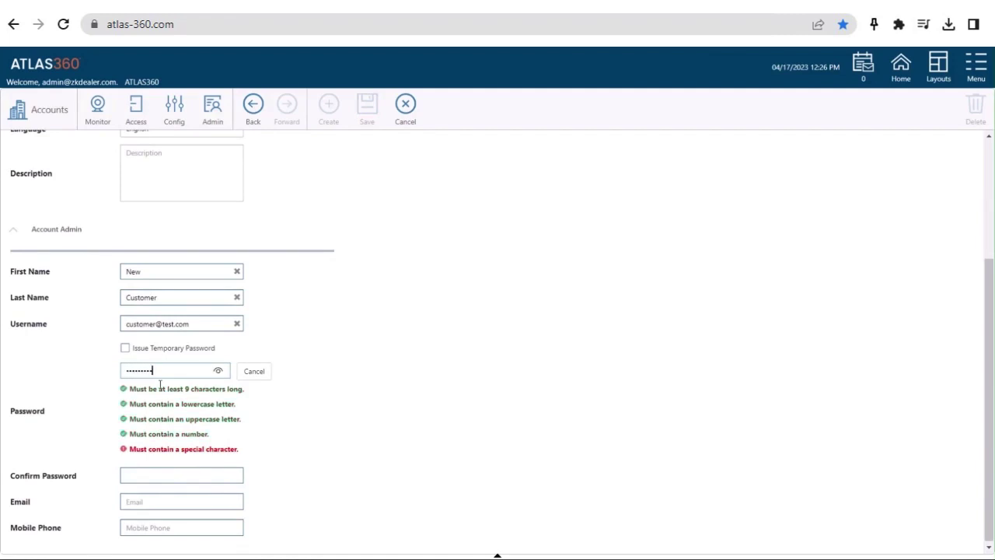
type("!")
left_click(147, 472)
type("Pas")
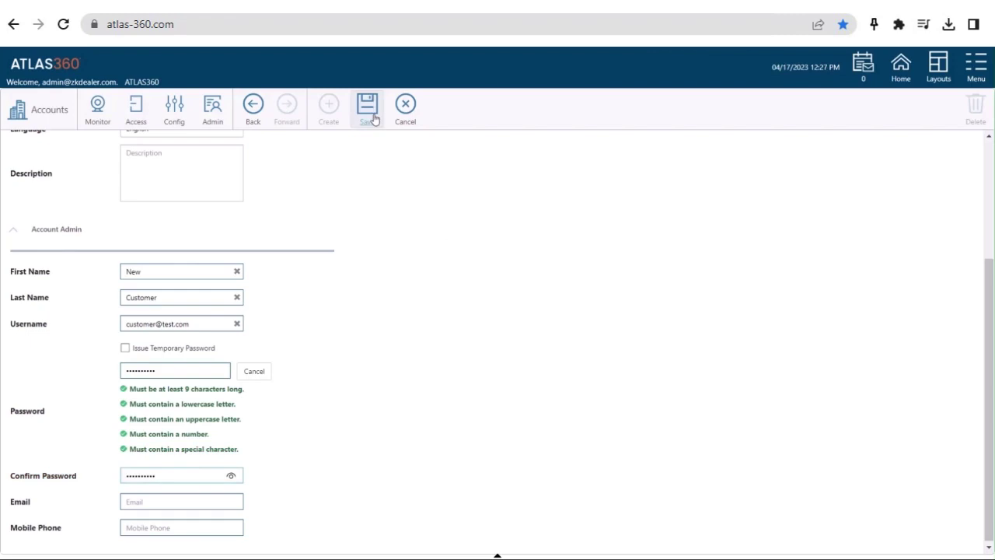
Step: Save the New Customer account, reopen its row for review, then return Home and go to the panel sign-in page
left_click(368, 117)
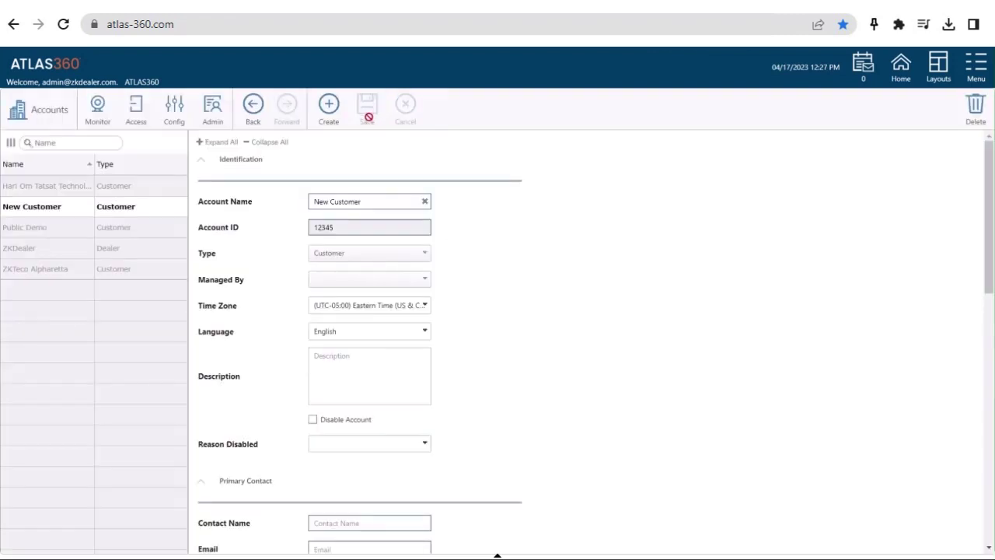
left_click(135, 215)
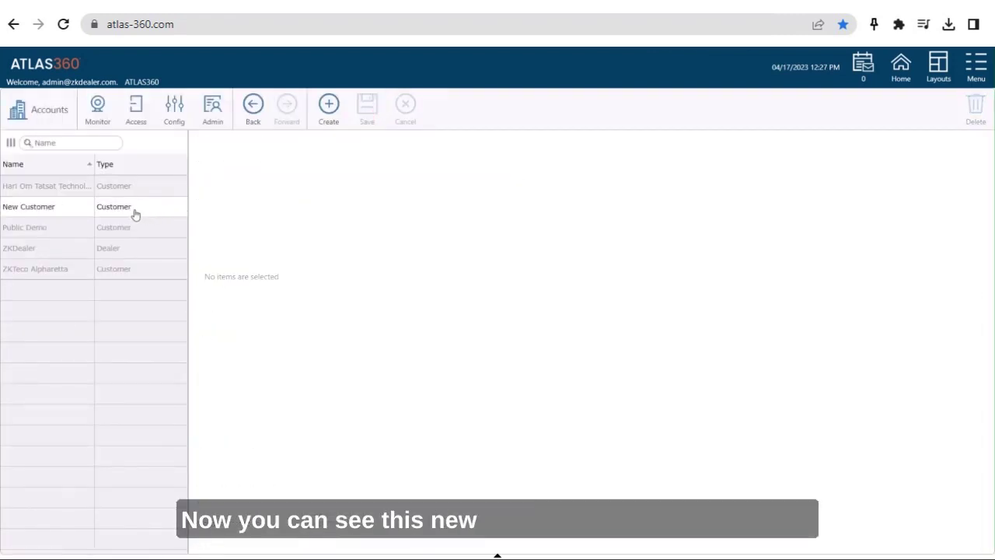
left_click(135, 216)
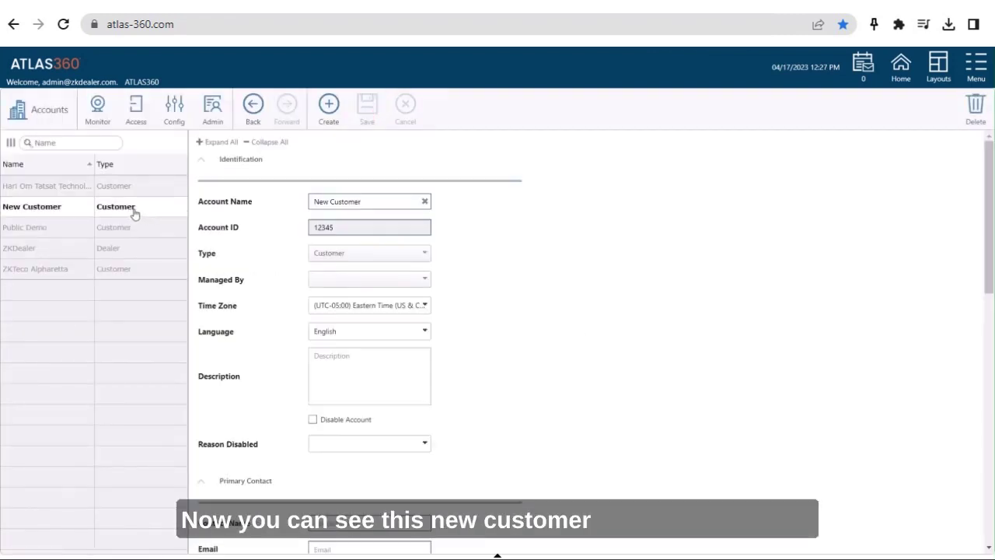
left_click(899, 76)
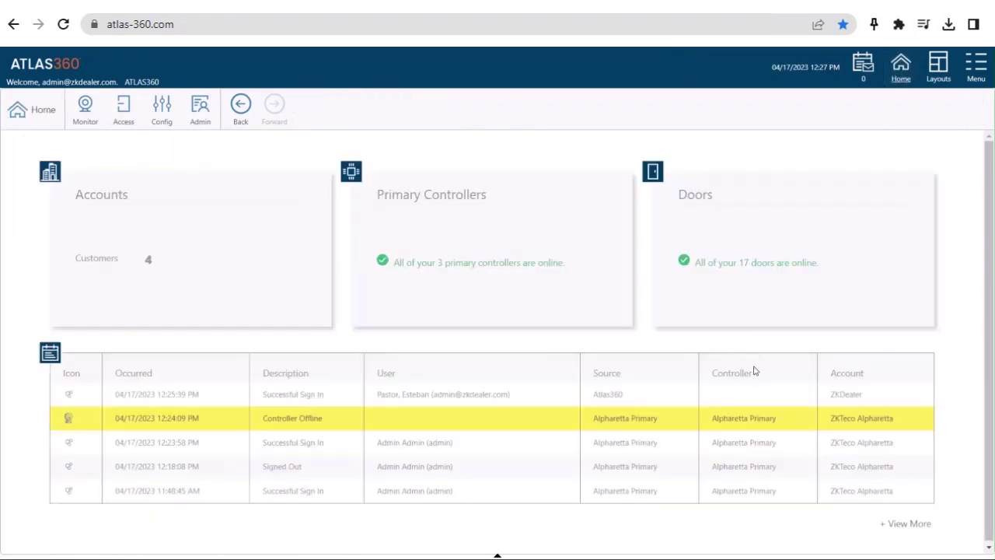
left_click(457, 312)
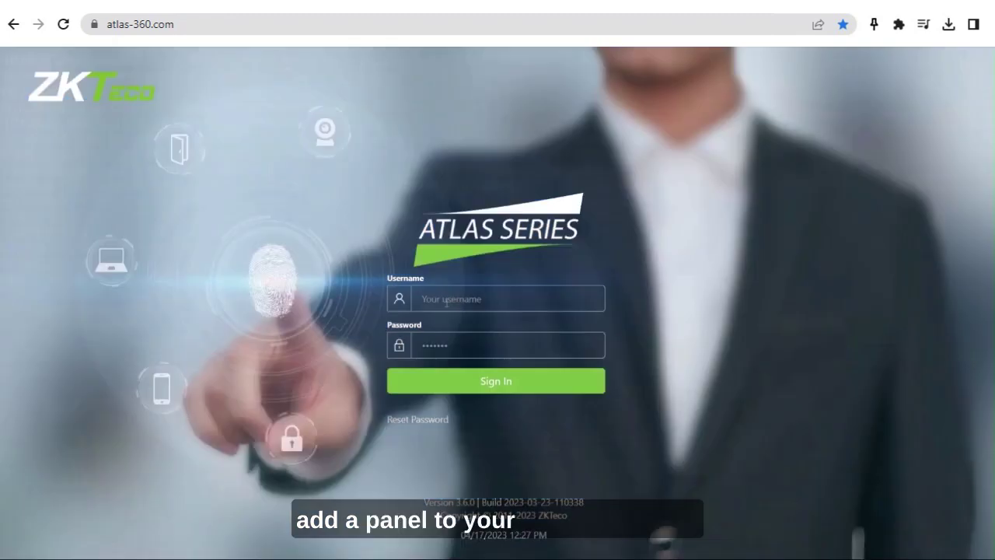
Step: Sign in to the Atlas Series panel with username admin and the administrator password
left_click(447, 304)
type("admin")
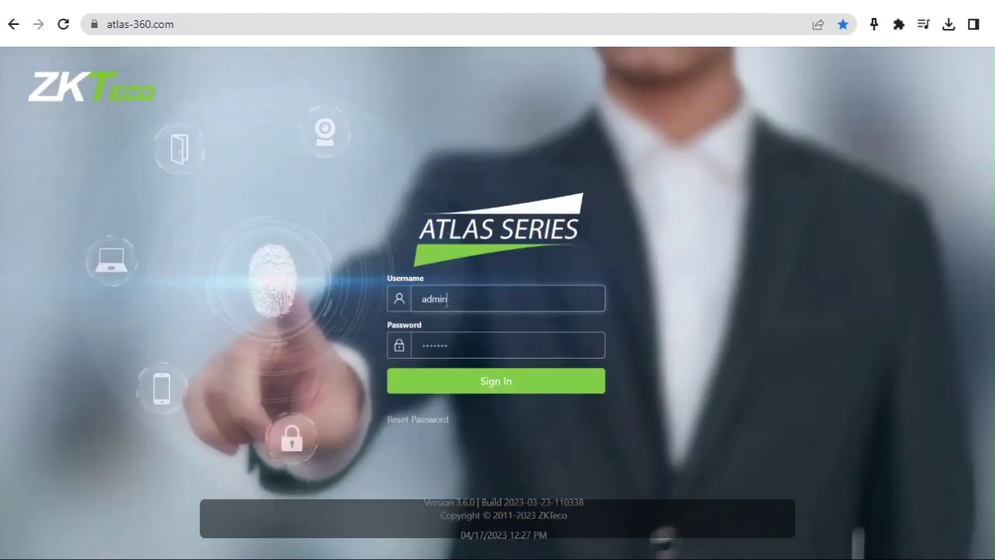
key("Tab")
type("•••••••")
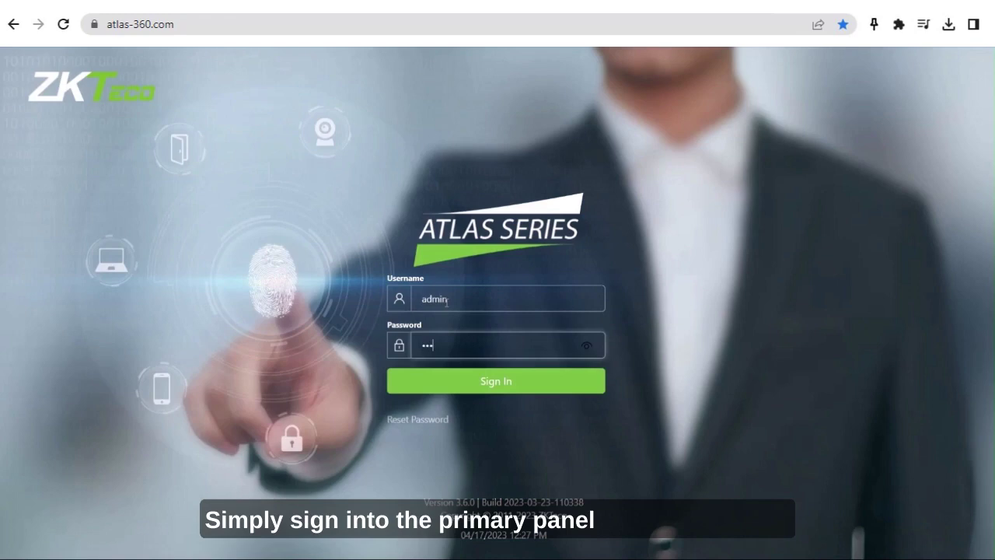
type("••")
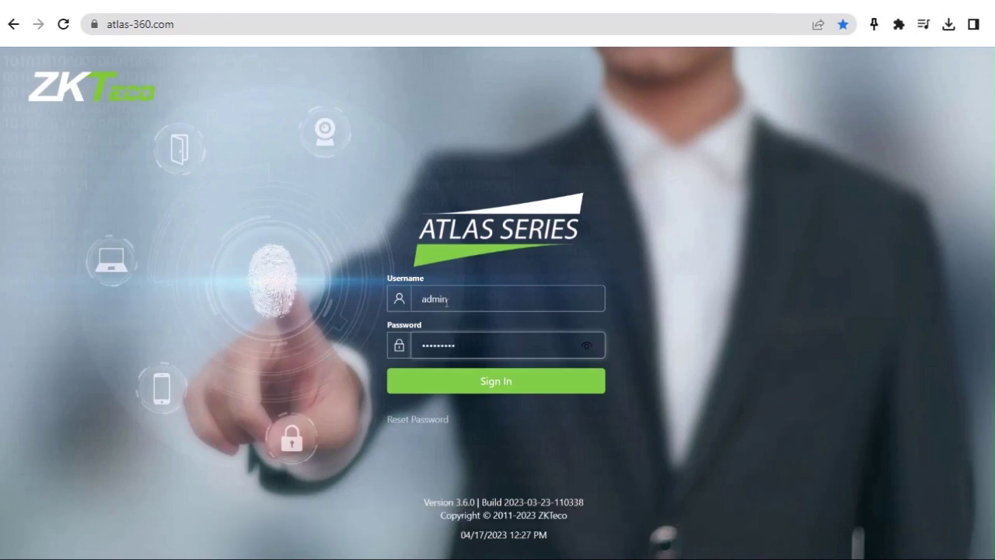
key("Return")
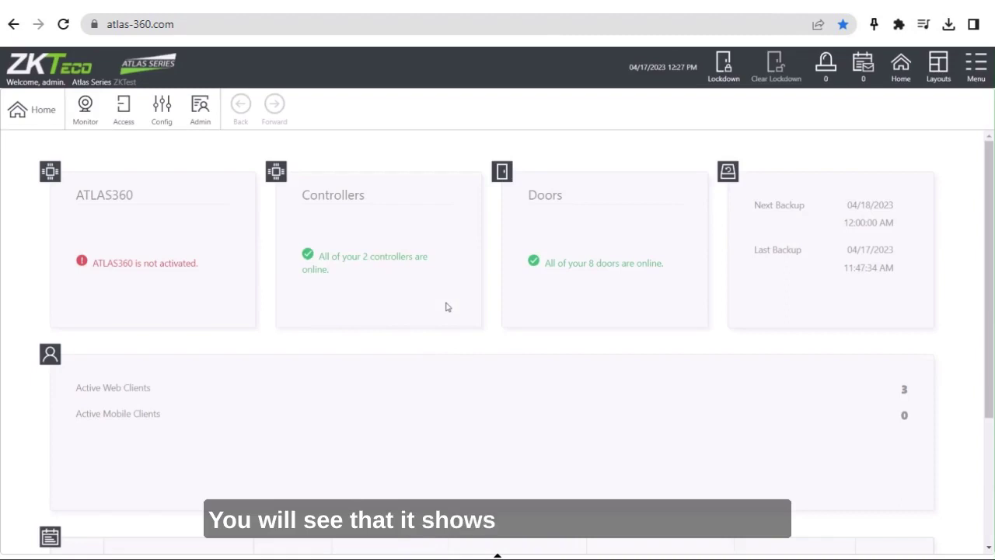
Step: Start ATLAS360 activation and authenticate with the dealer admin e-mail and password
left_click(165, 266)
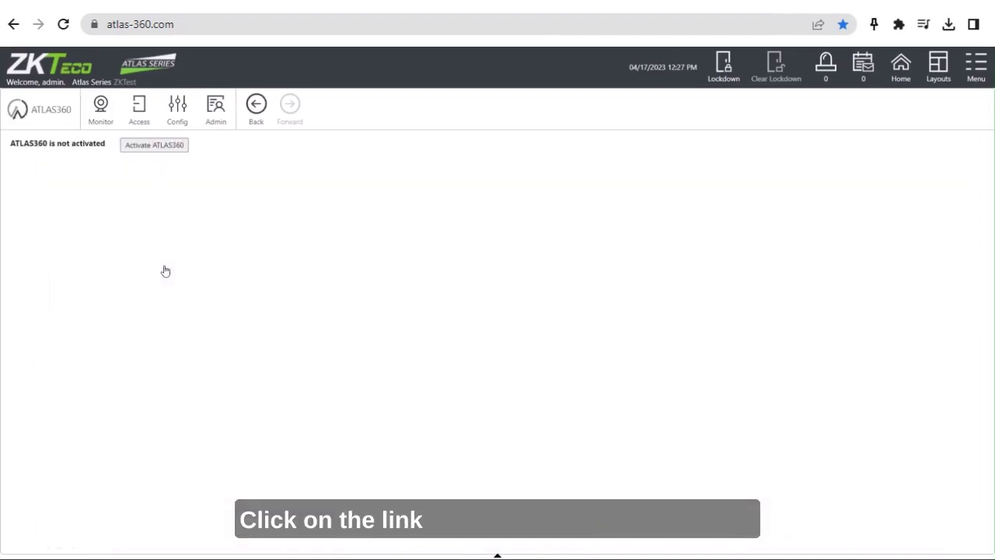
left_click(150, 145)
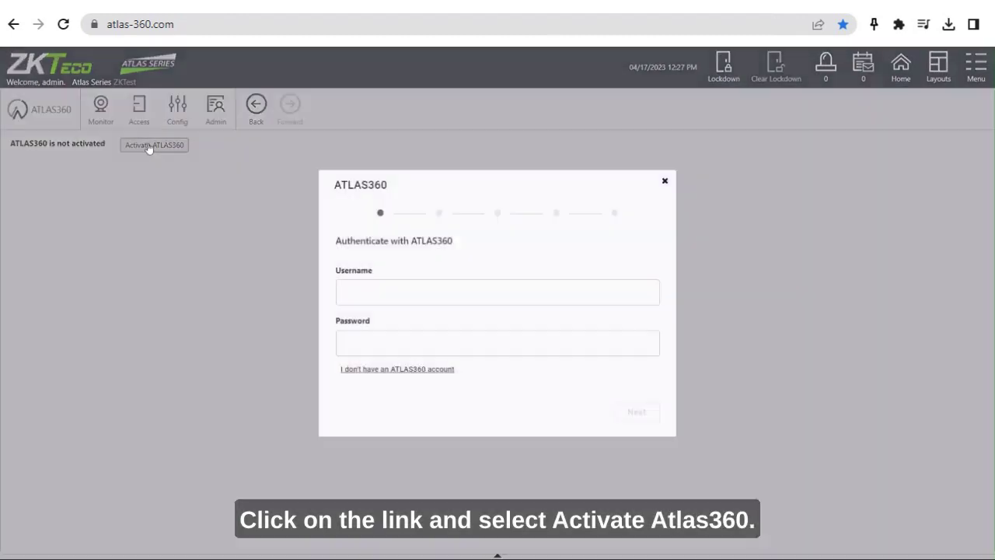
left_click(378, 301)
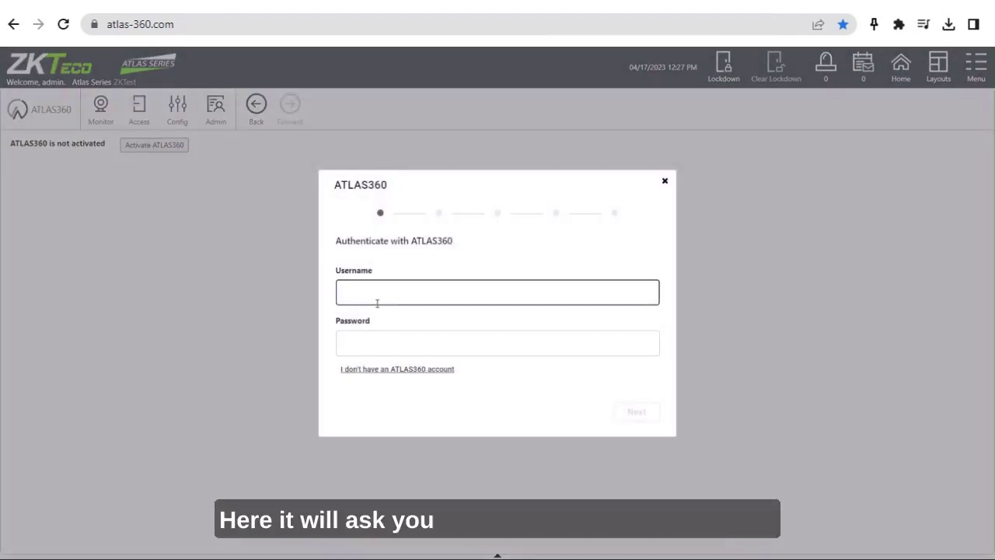
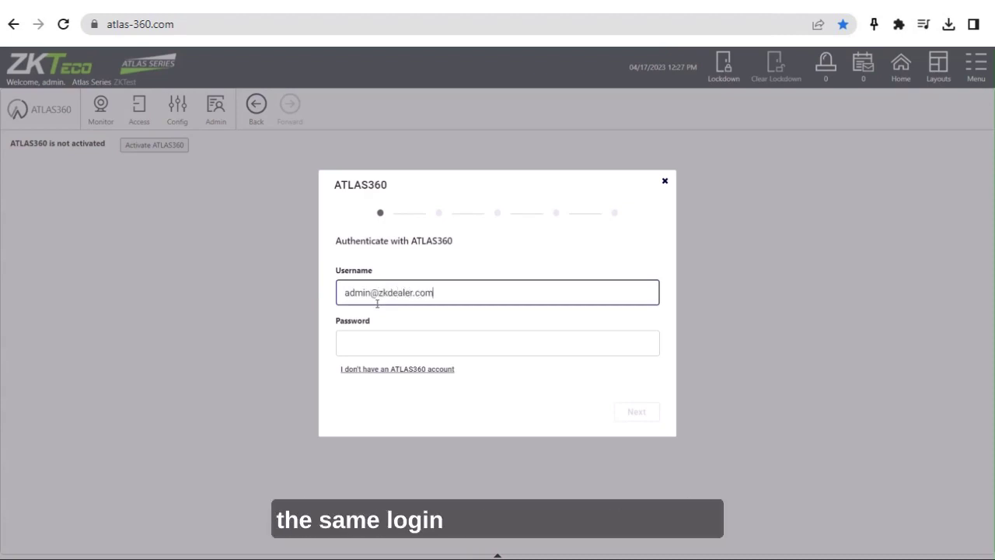
key("Tab")
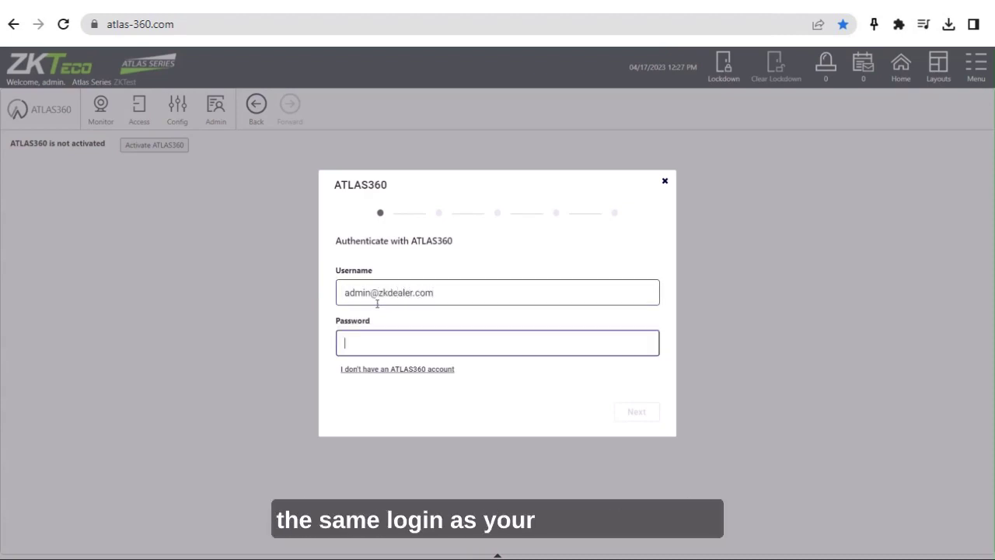
type("•••")
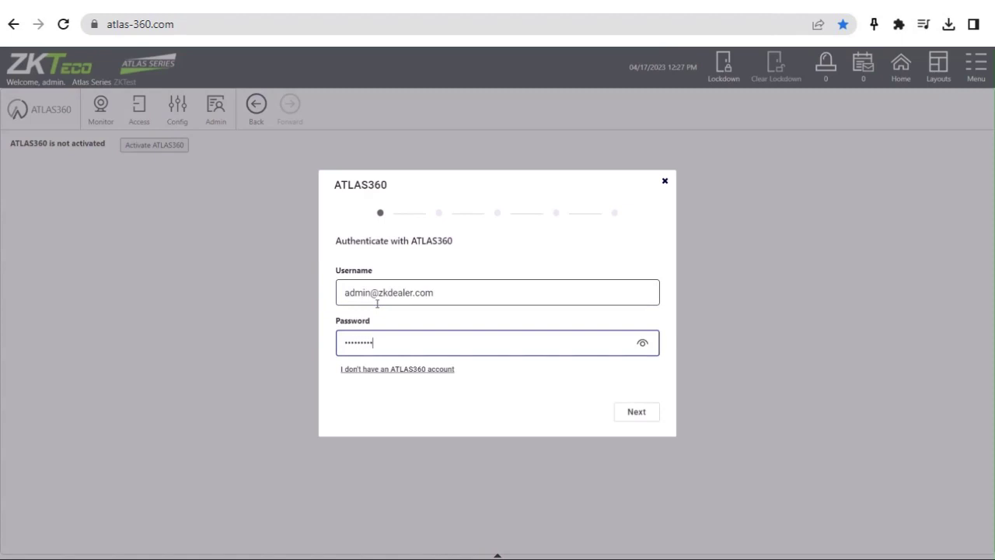
left_click(640, 416)
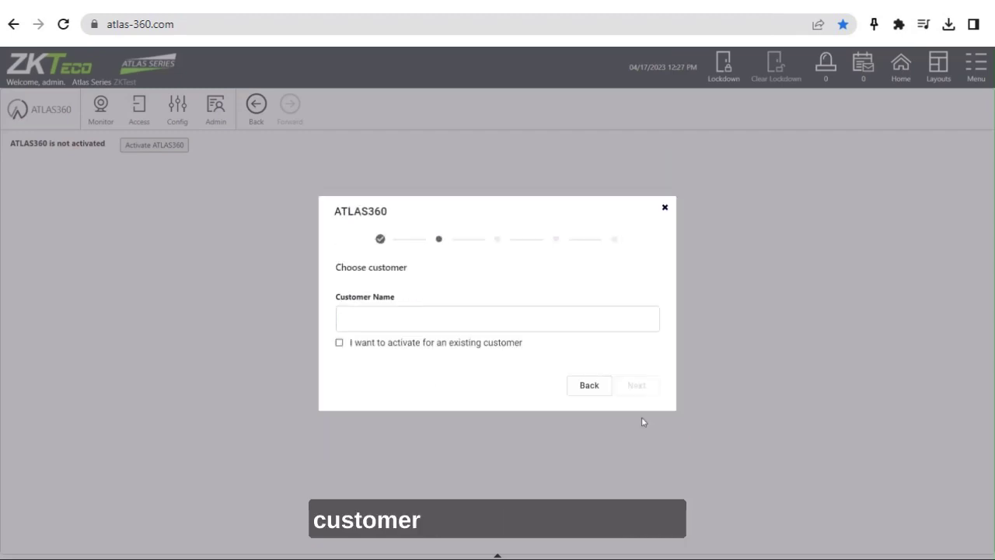
Step: Activate under existing customer New Customer, accept the billing terms, and complete activation
left_click(339, 343)
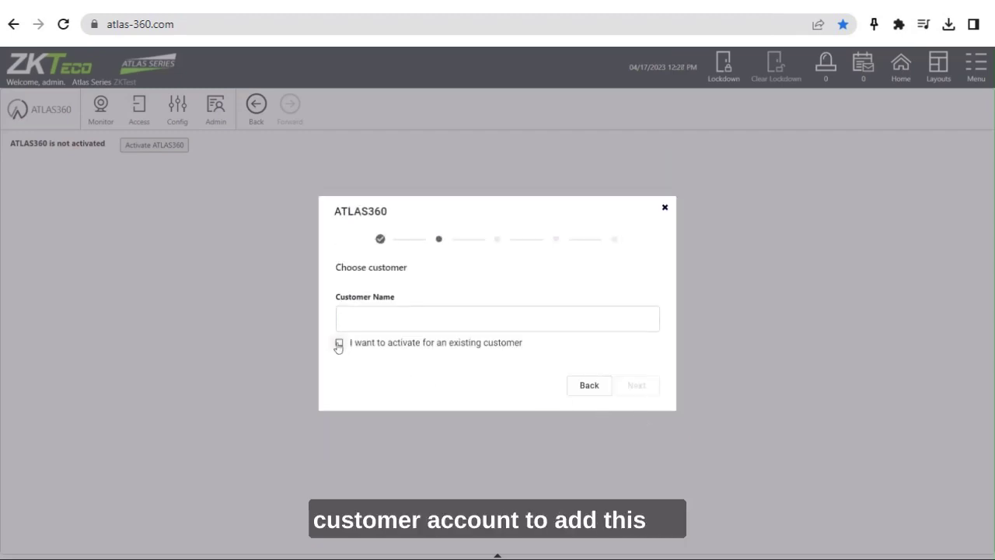
left_click(649, 312)
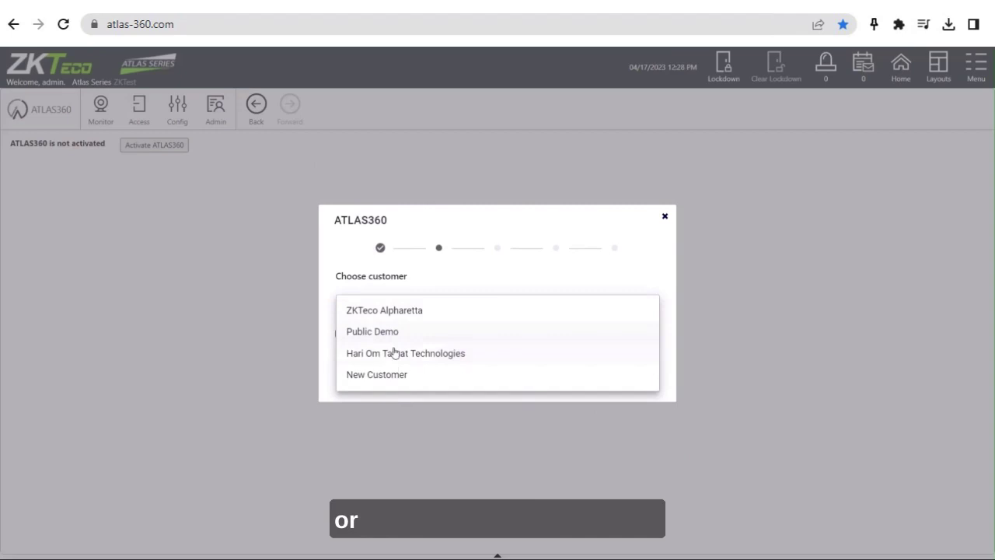
left_click(389, 377)
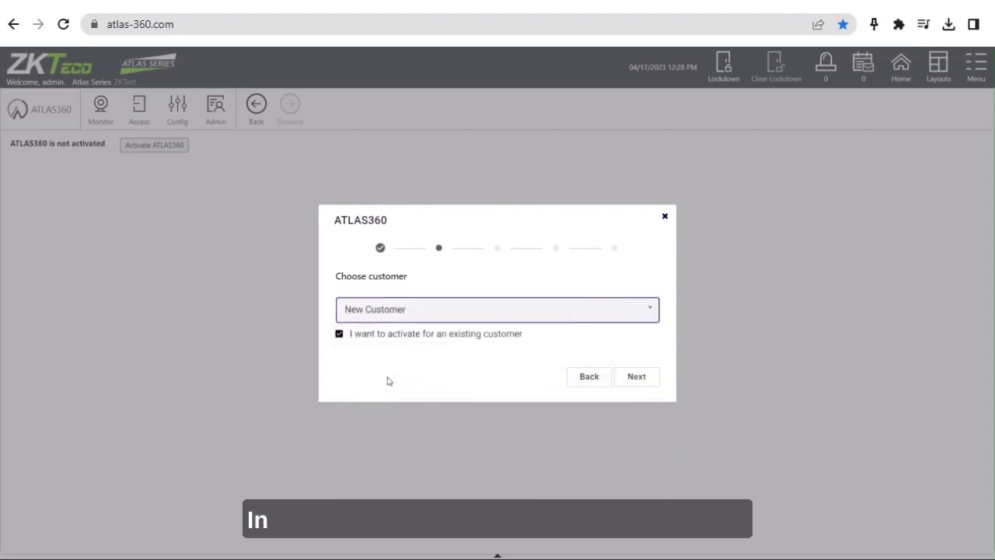
left_click(636, 378)
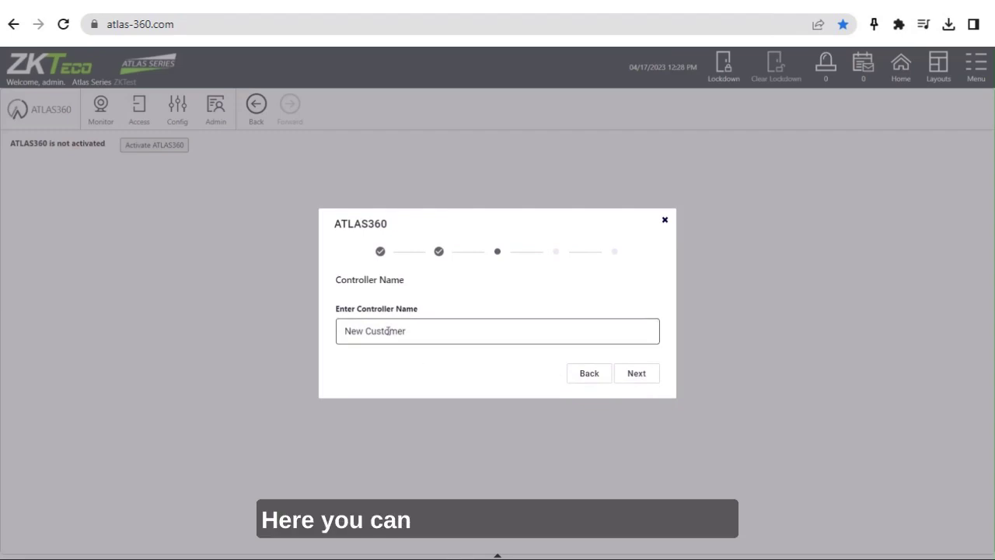
left_click(638, 378)
left_click(324, 367)
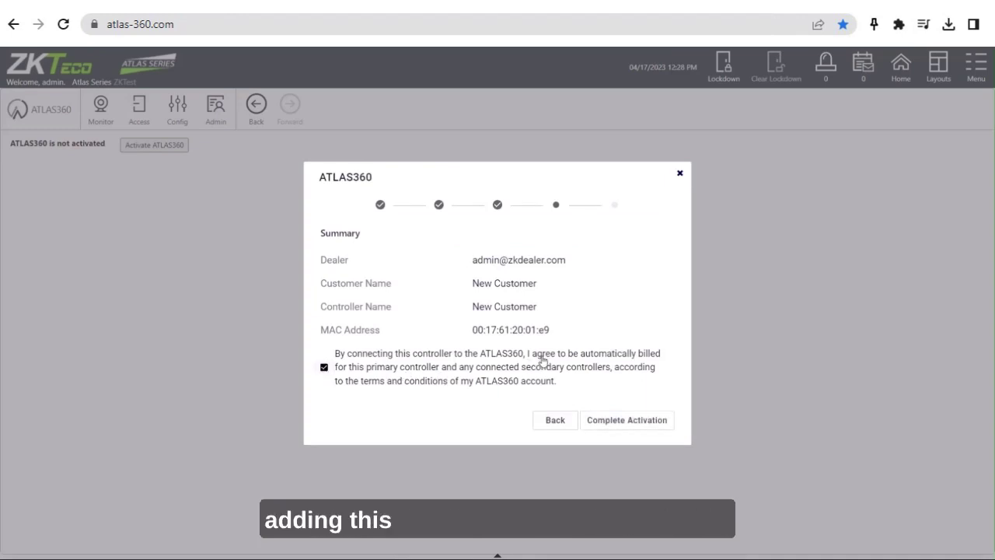
left_click(627, 421)
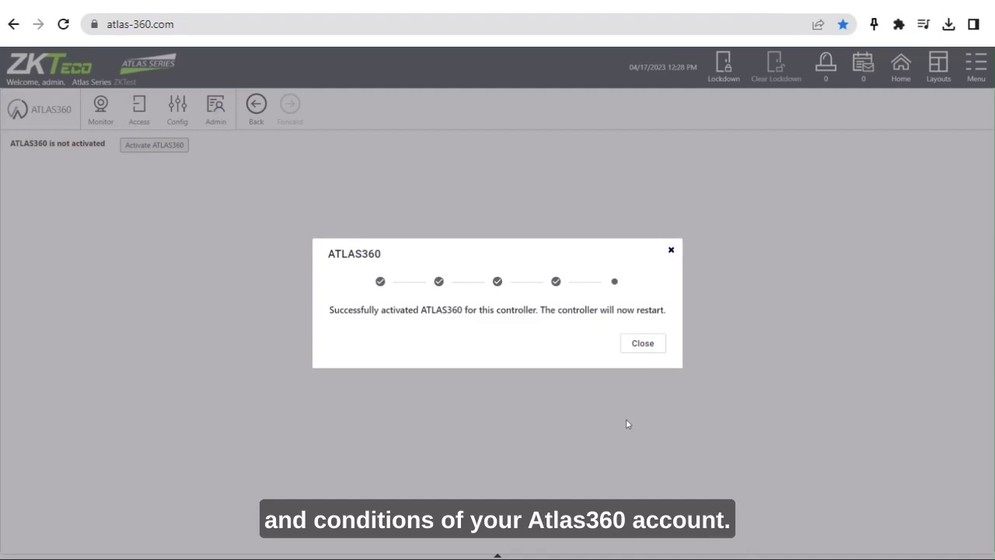
left_click(650, 348)
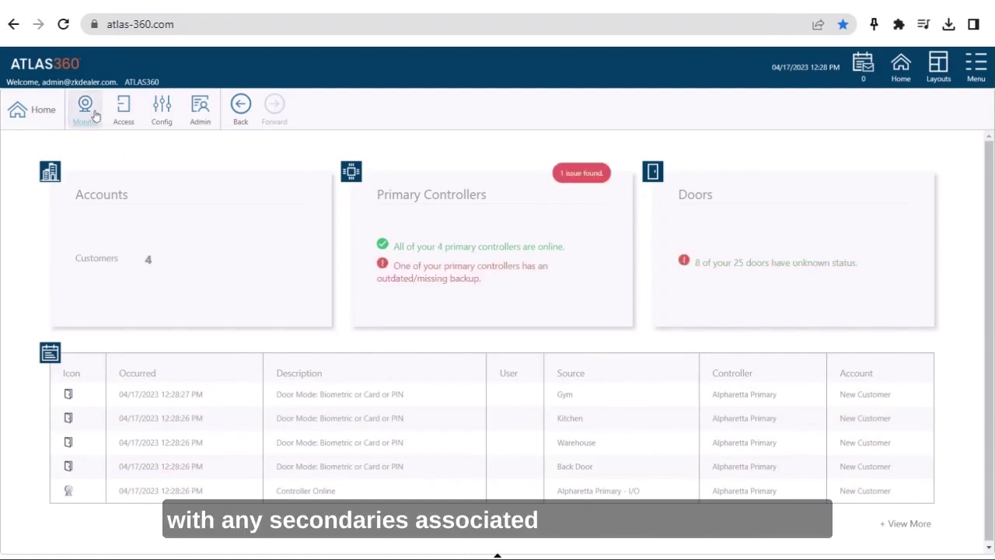
Step: Open Monitor > Controller Status to list all six controllers
left_click(87, 111)
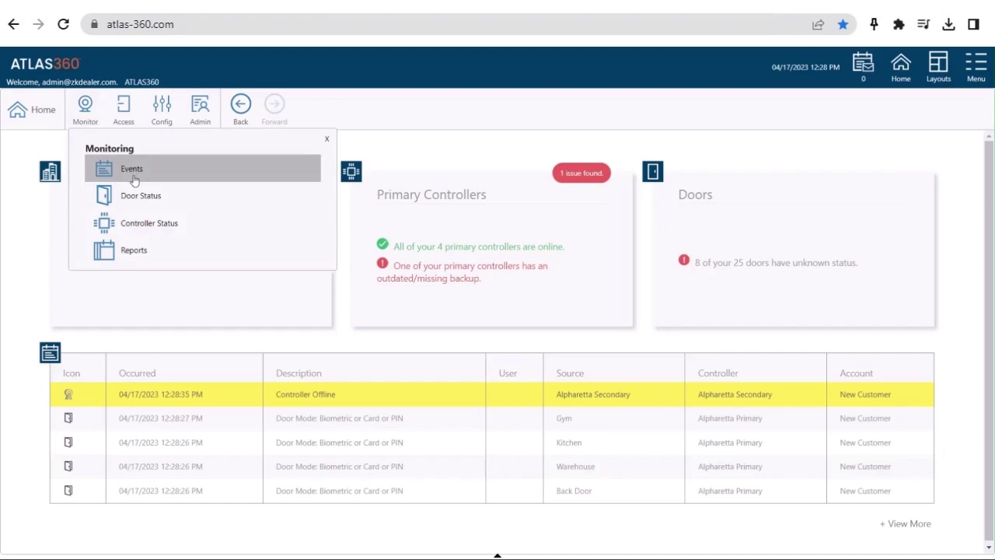
left_click(143, 231)
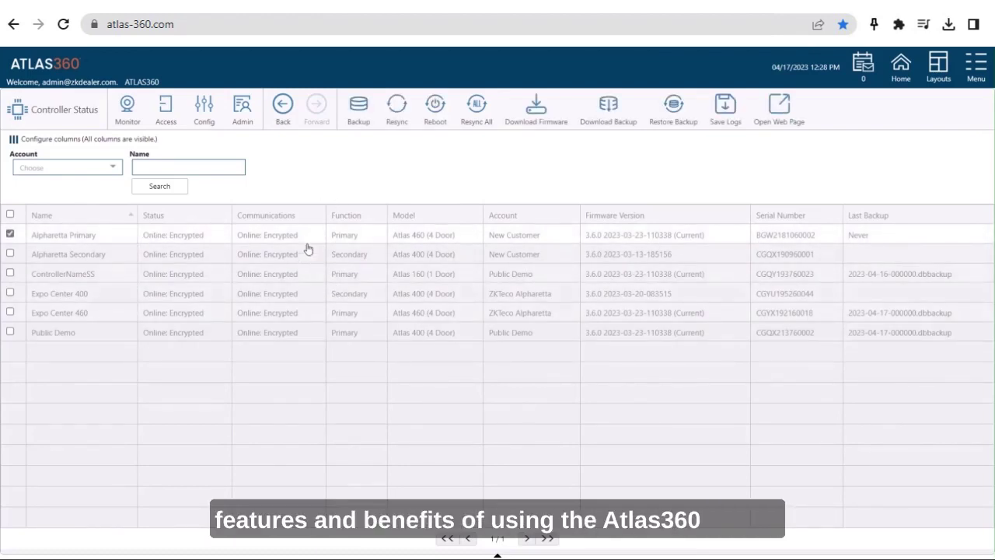
Step: Back up the Alpharetta Primary controller and dismiss the submitted message
left_click(354, 111)
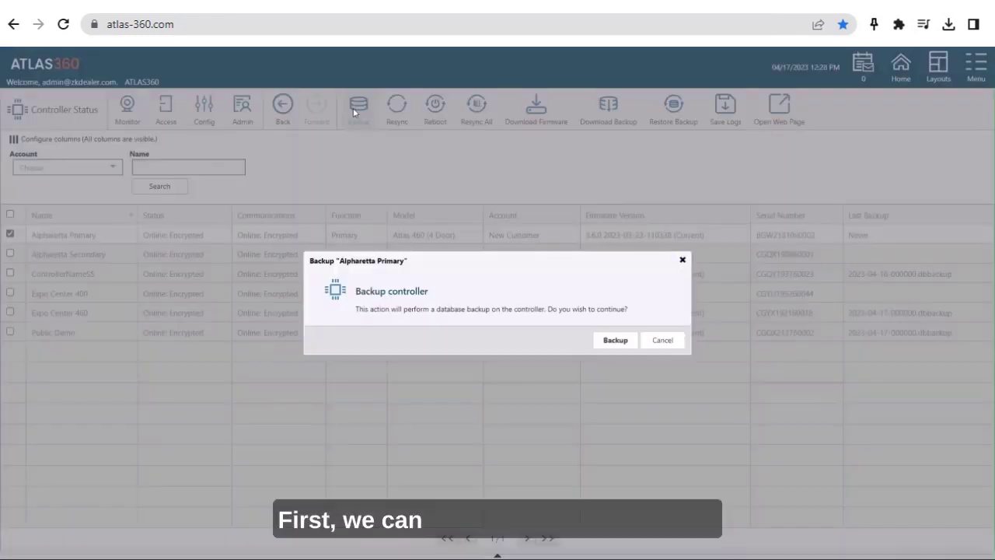
left_click(614, 341)
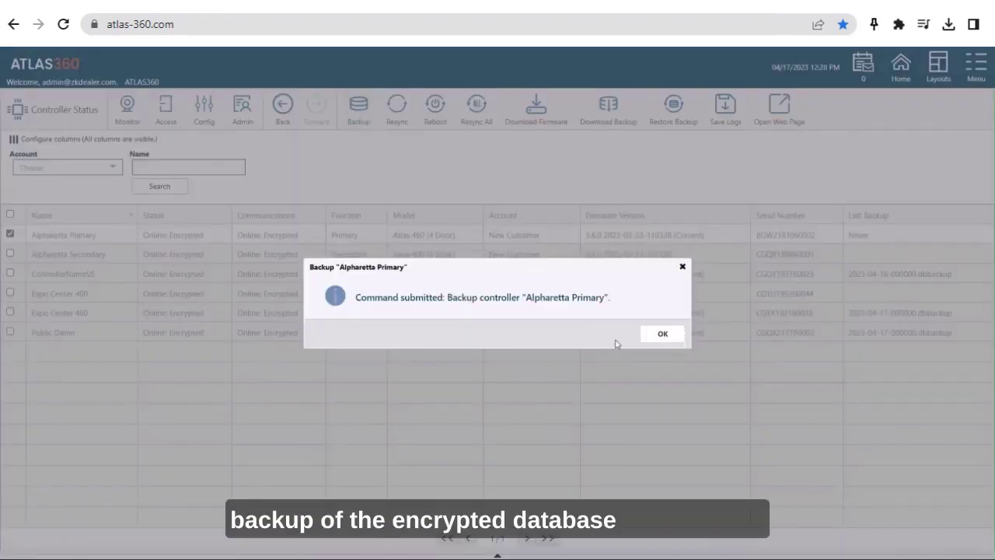
right_click(663, 338)
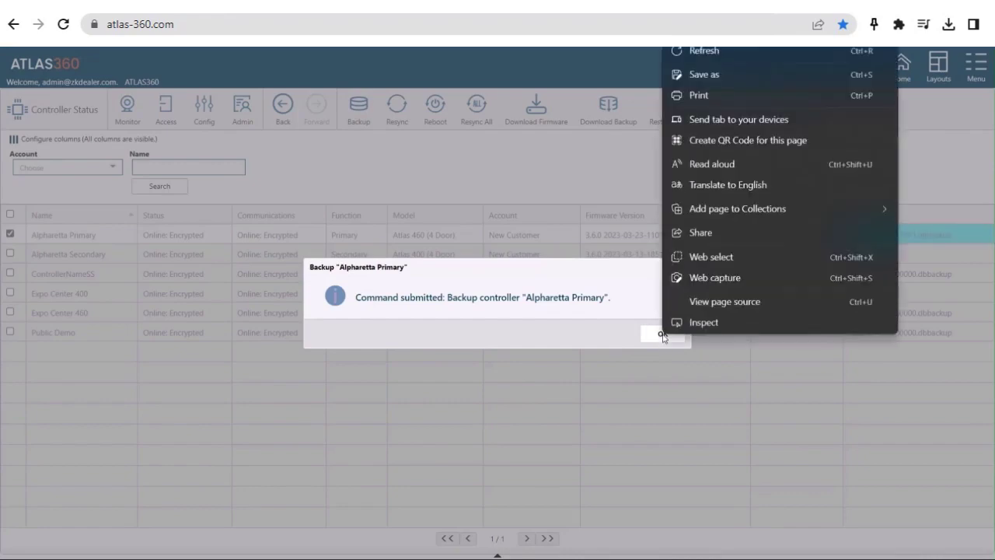
left_click(663, 336)
left_click(663, 335)
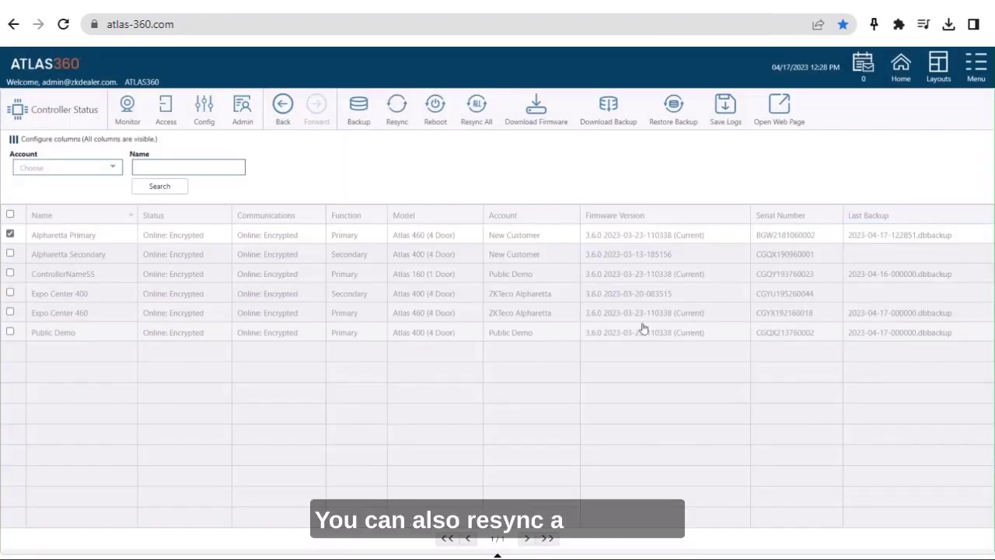
Step: Resync Alpharetta Primary, confirm it, and clear the controller's selection
left_click(396, 117)
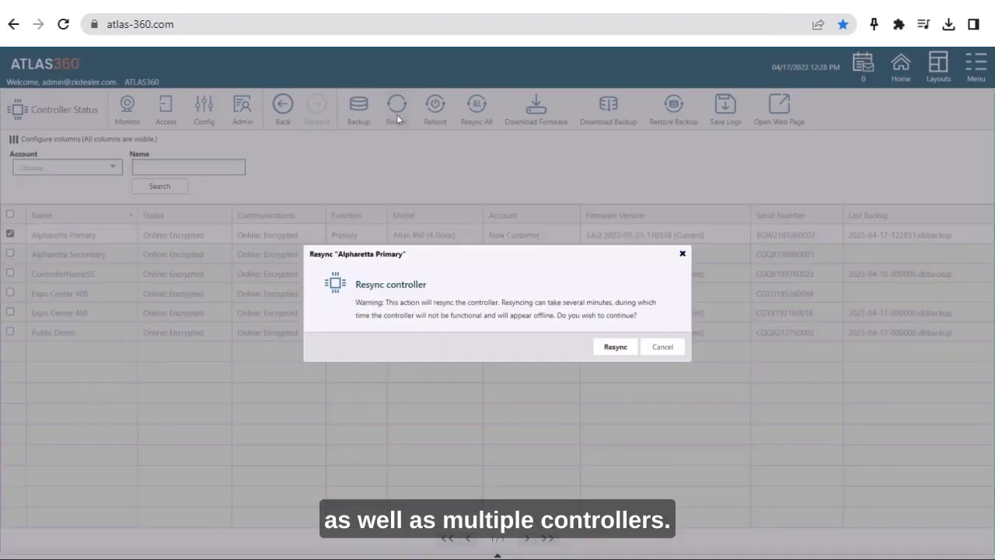
left_click(616, 347)
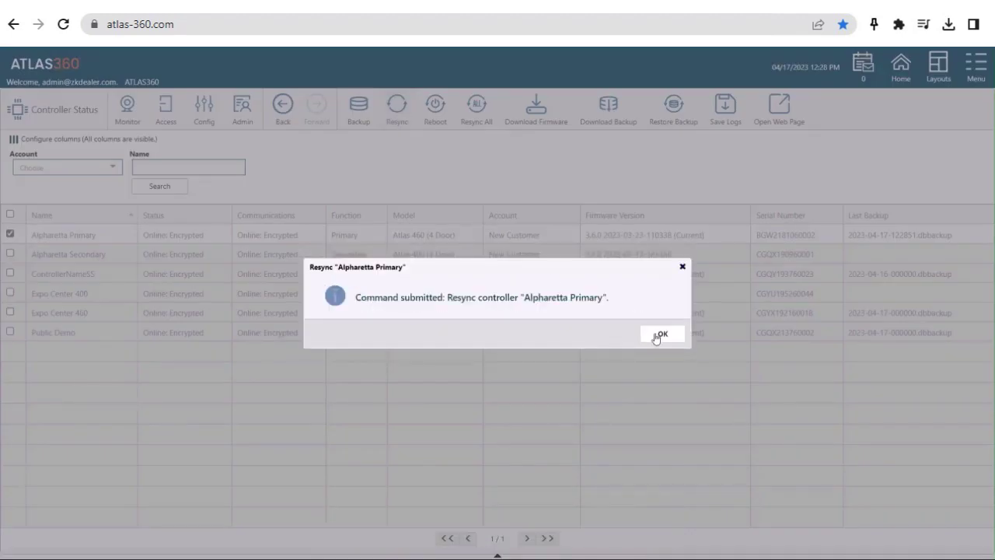
left_click(663, 334)
left_click(9, 234)
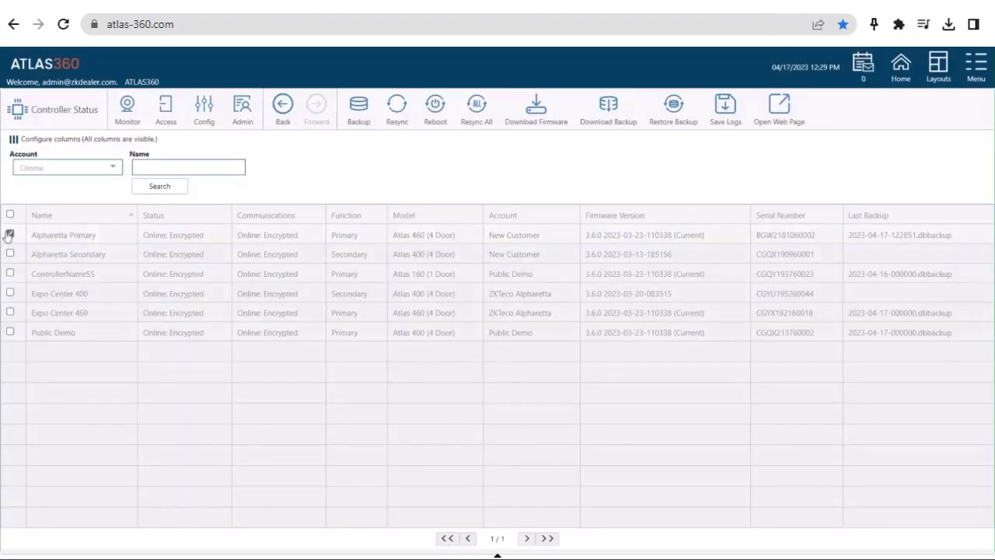
left_click(10, 234)
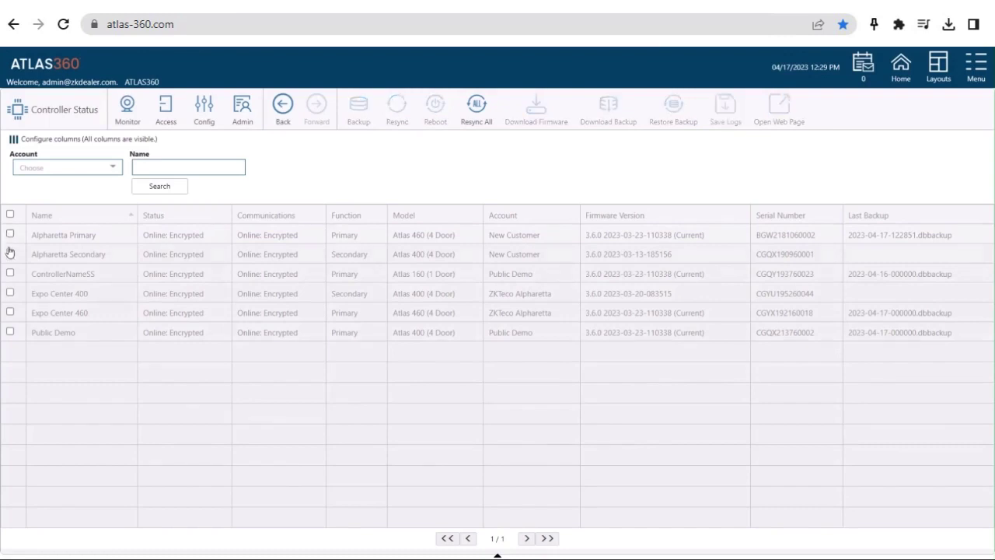
Step: Reboot Alpharetta Secondary with confirmation so it shows Offline, then reselect Alpharetta Primary
left_click(10, 254)
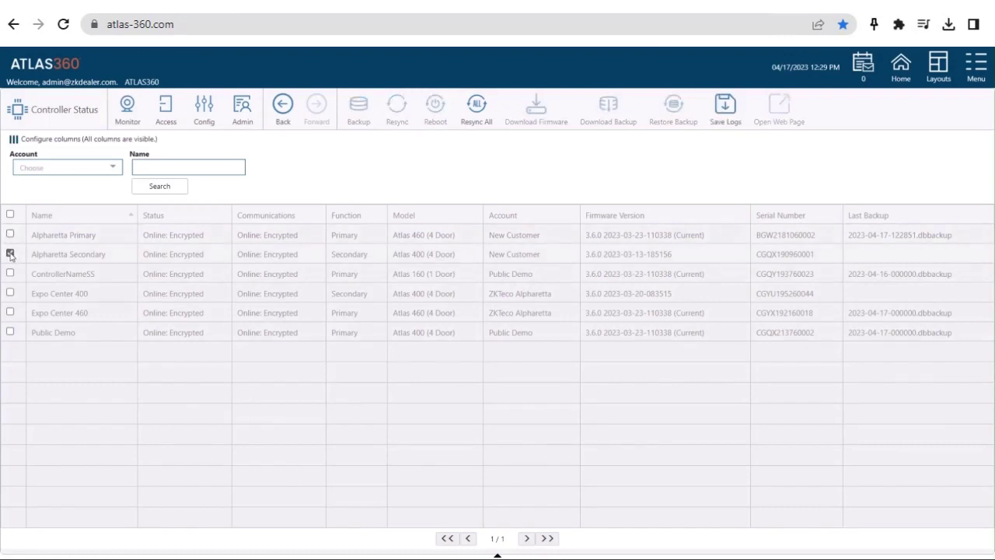
left_click(107, 257)
left_click(106, 256)
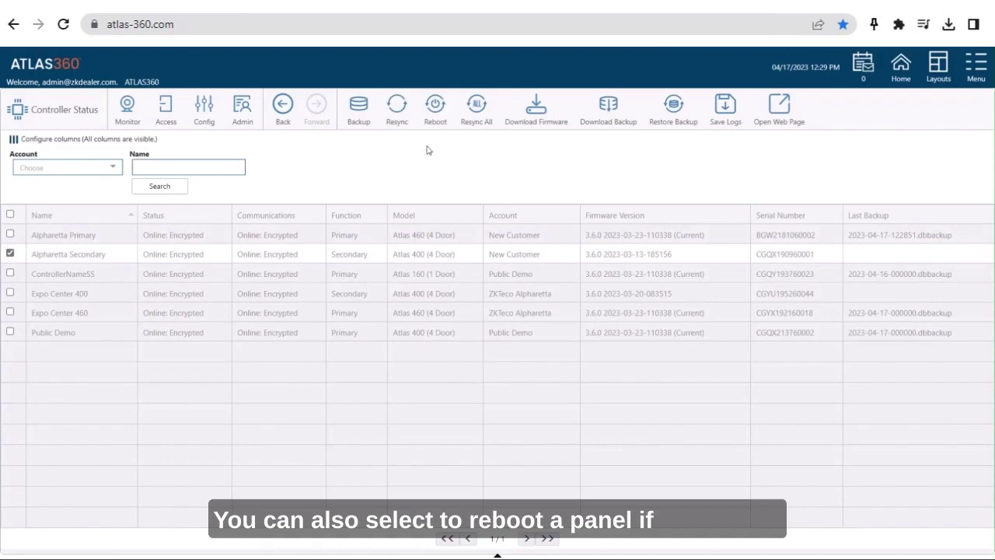
left_click(435, 106)
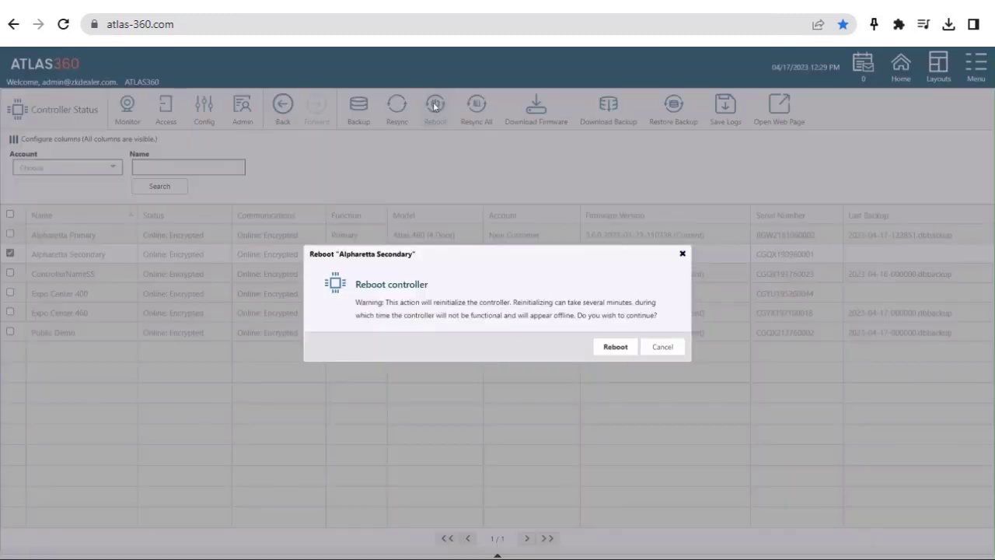
left_click(615, 348)
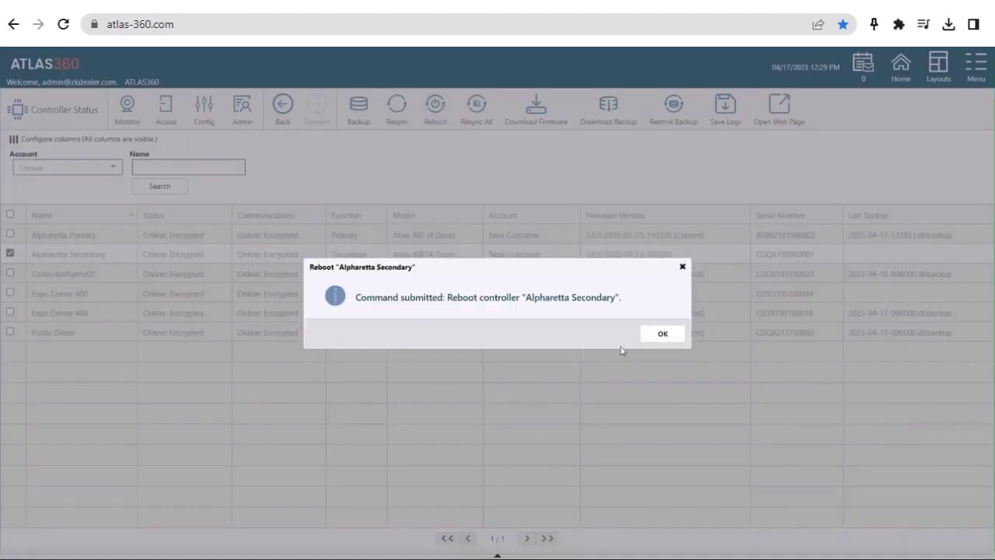
left_click(662, 334)
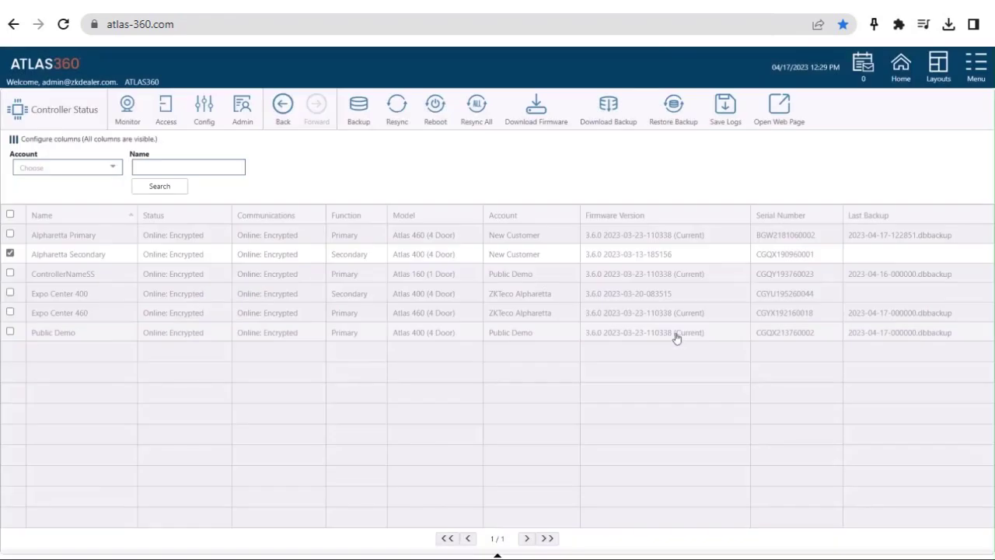
left_click(10, 255)
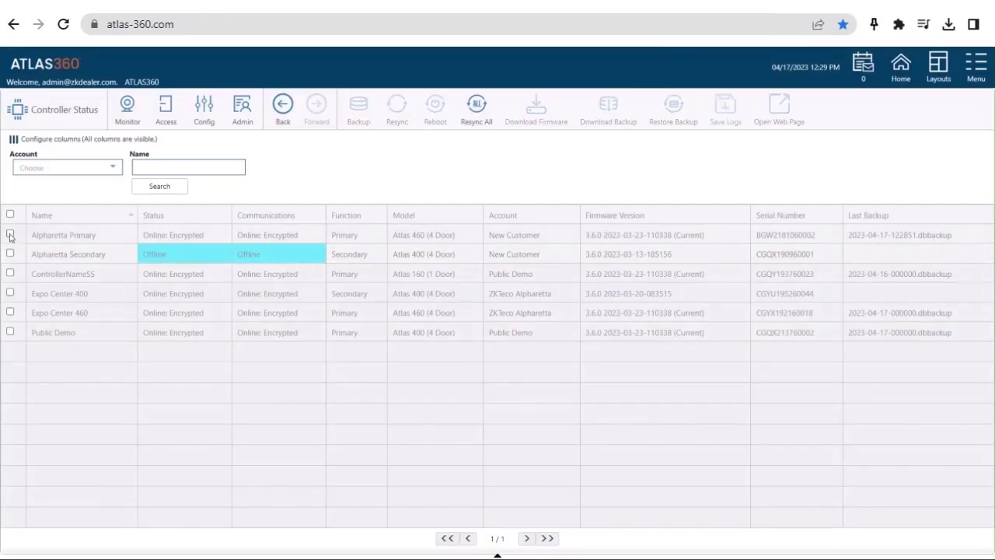
left_click(10, 234)
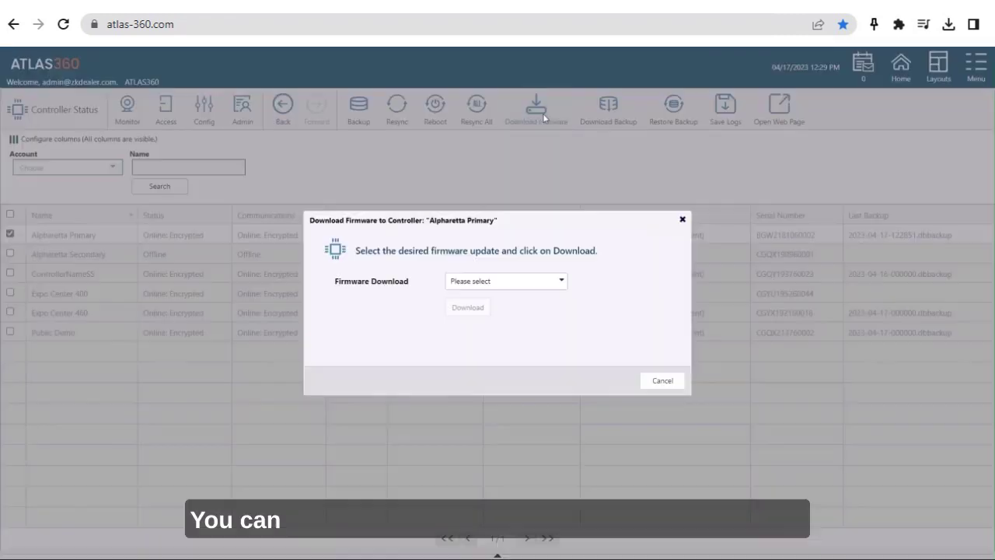
left_click(543, 117)
left_click(563, 281)
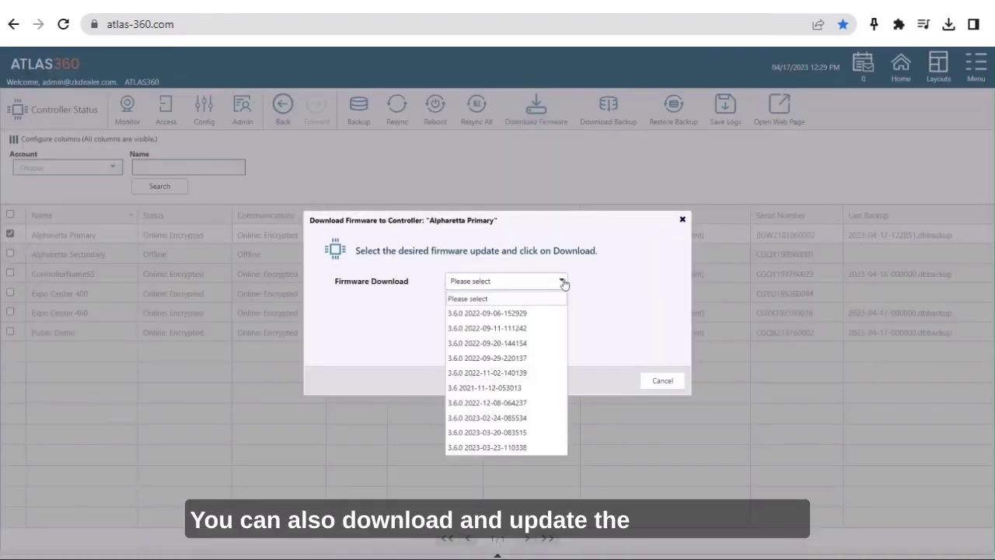
left_click(517, 448)
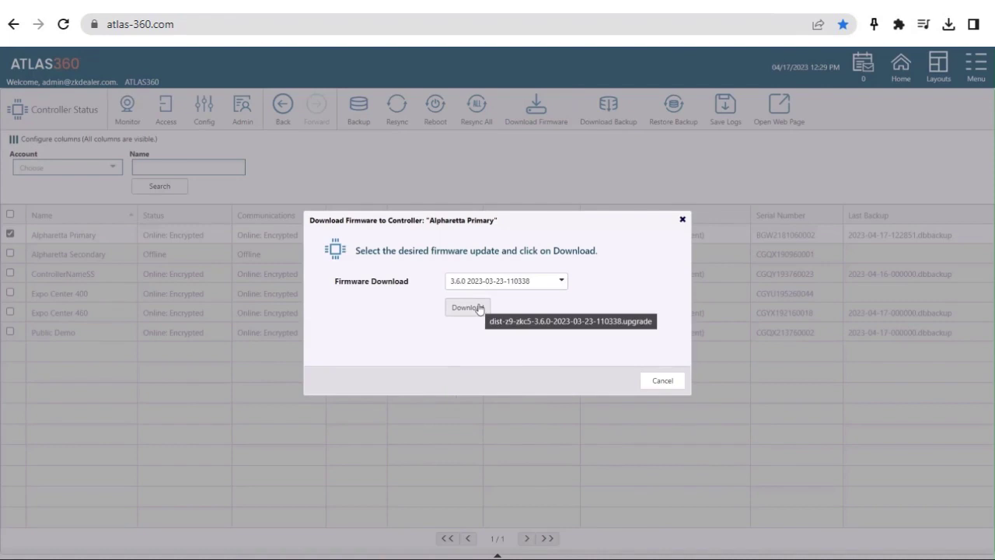
left_click(661, 381)
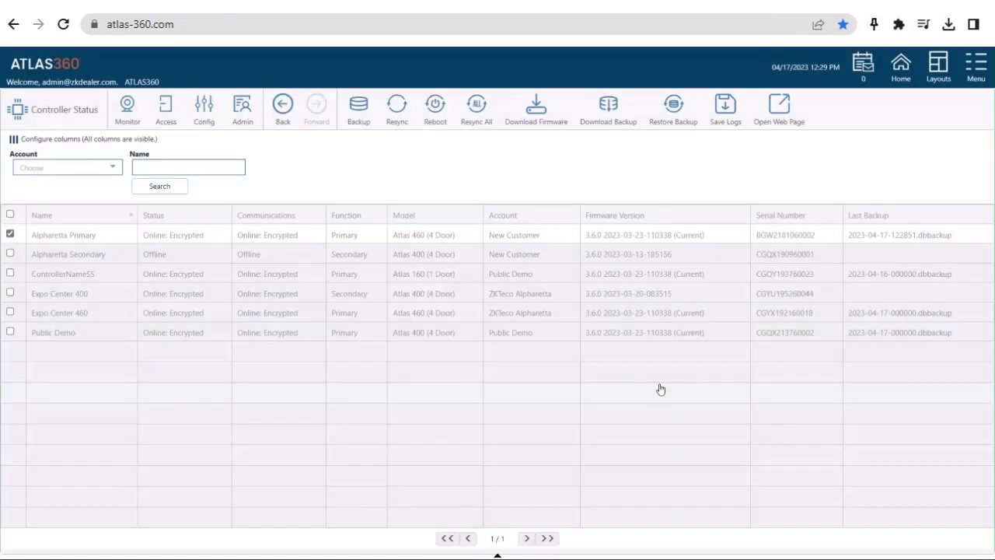
Step: Download the stored backup 2023-04-17-122851.dbbackup from Alpharetta Primary to the computer
left_click(599, 116)
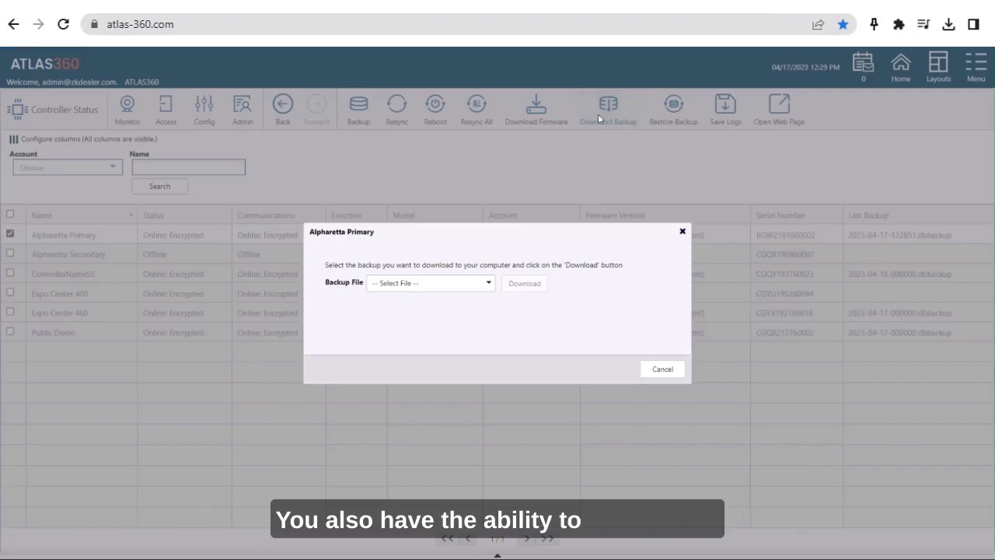
left_click(488, 285)
left_click(461, 316)
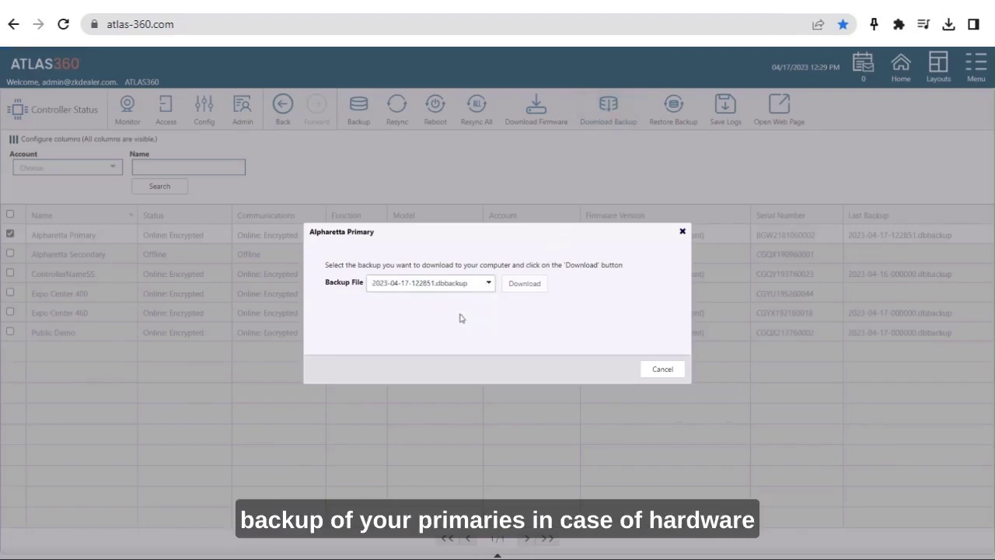
left_click(523, 284)
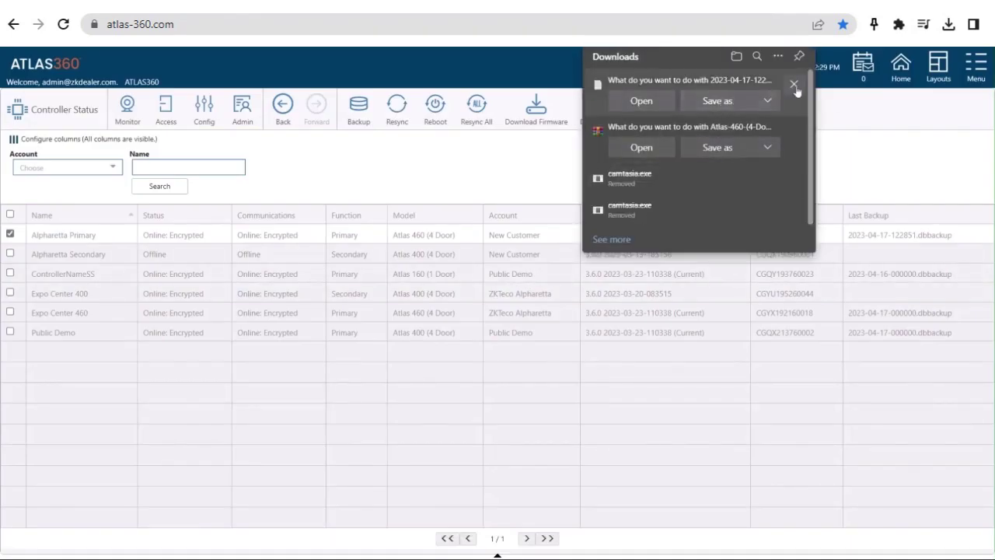
left_click(474, 173)
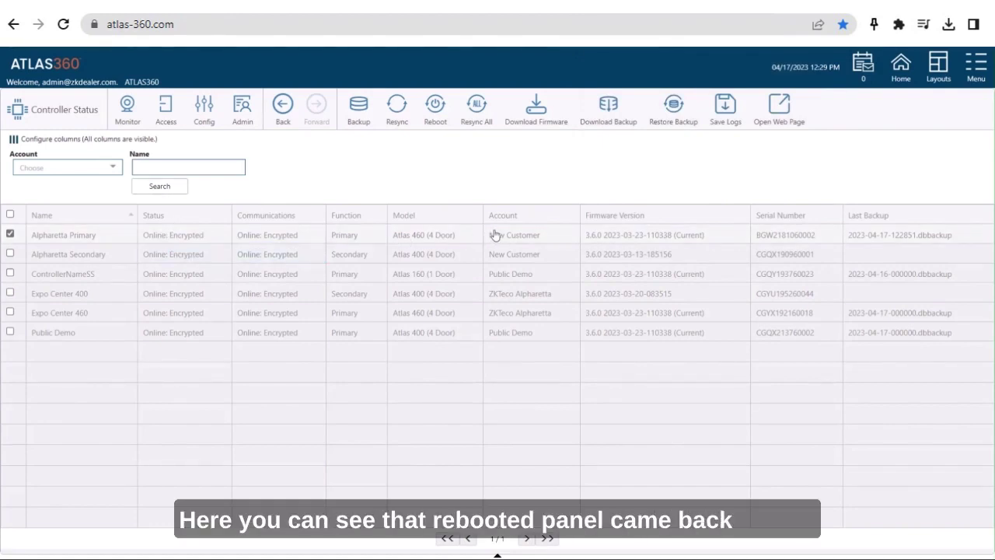
Step: Browse Alpharetta Primary's restorable backups and cancel the restore, then save its controller logs
left_click(666, 122)
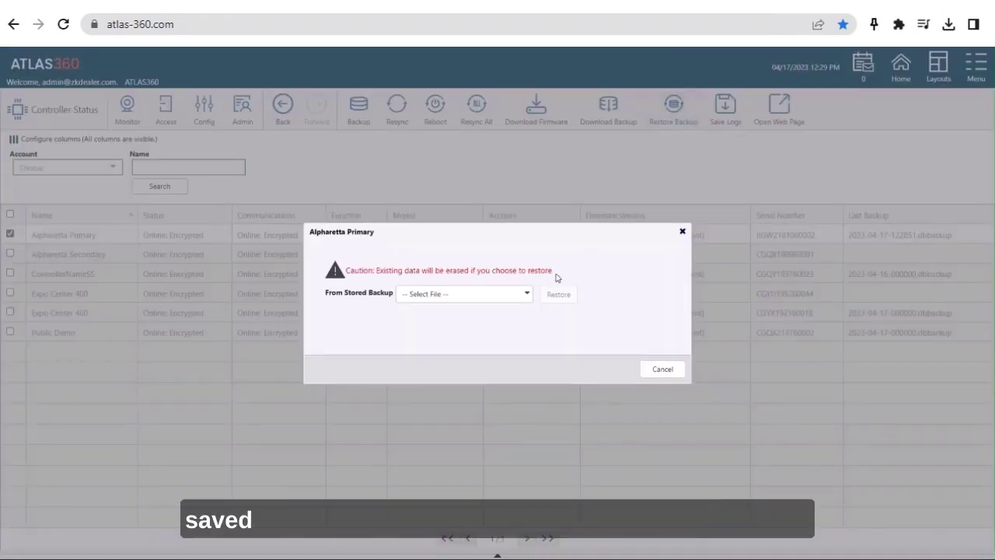
left_click(527, 299)
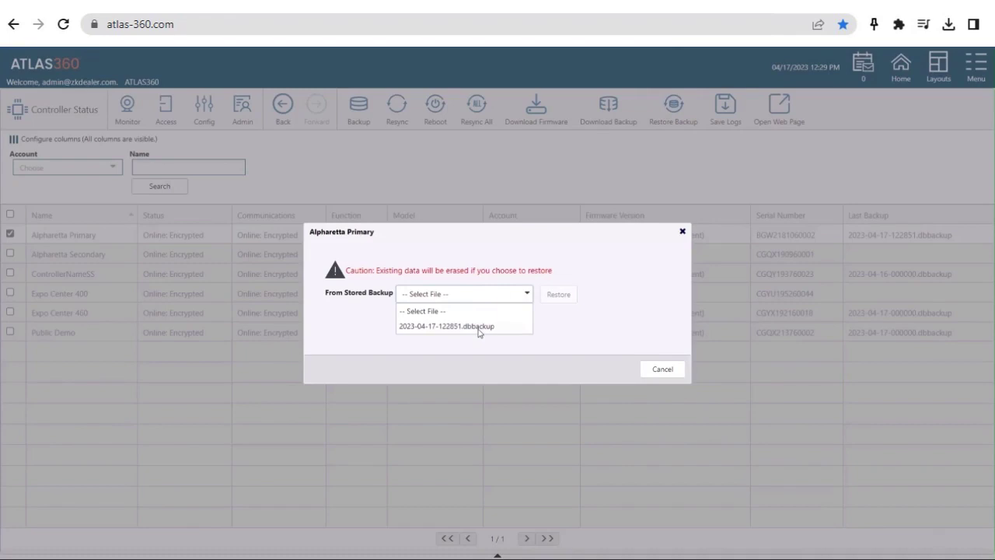
left_click(670, 376)
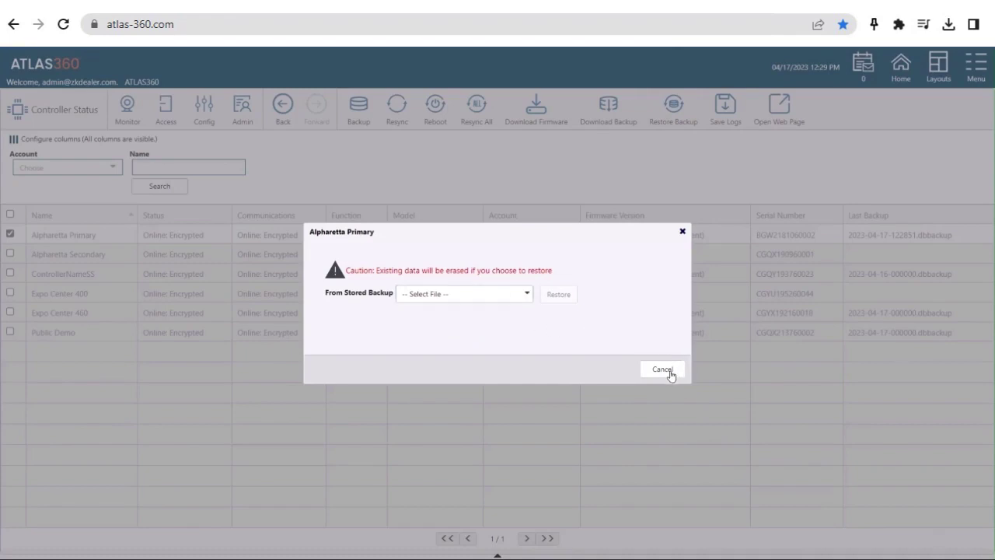
left_click(662, 370)
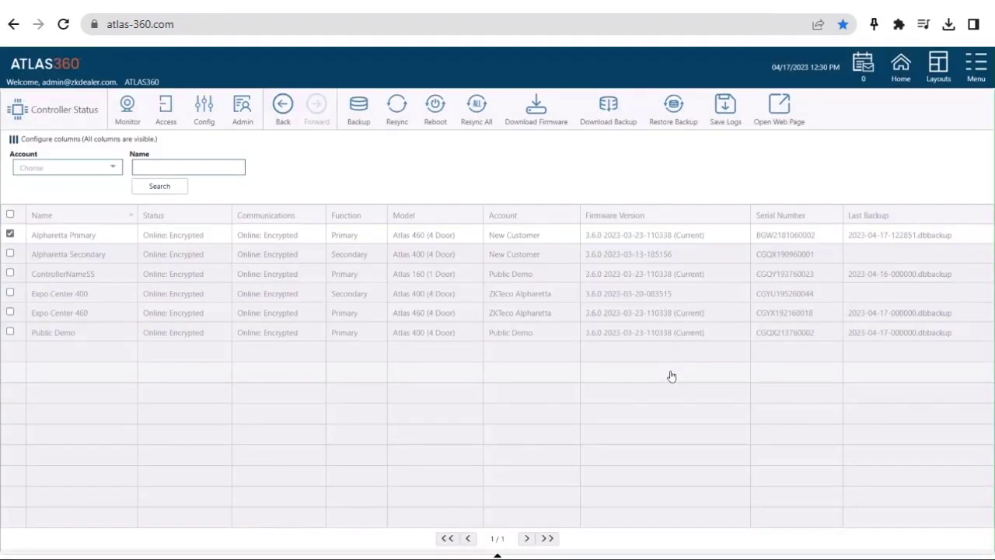
left_click(720, 117)
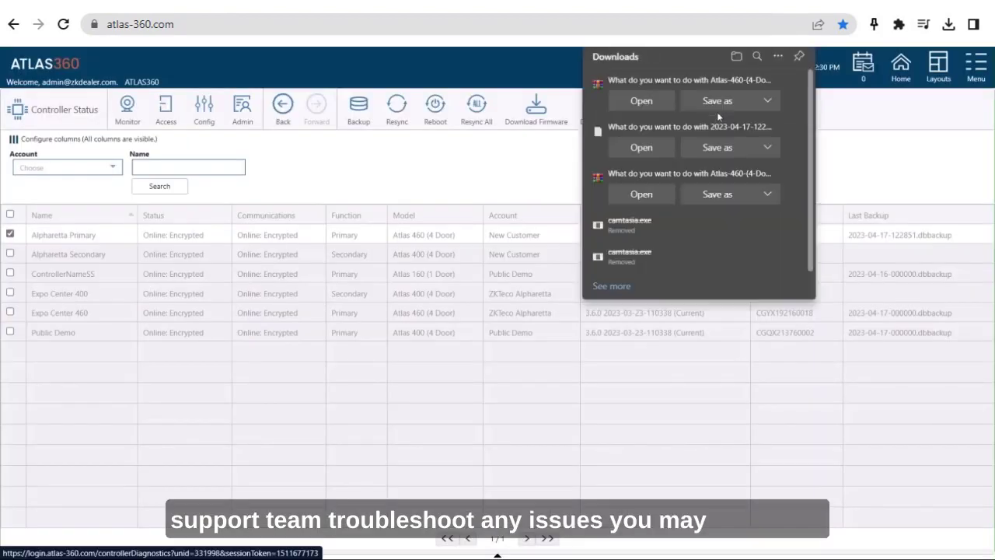
left_click(877, 174)
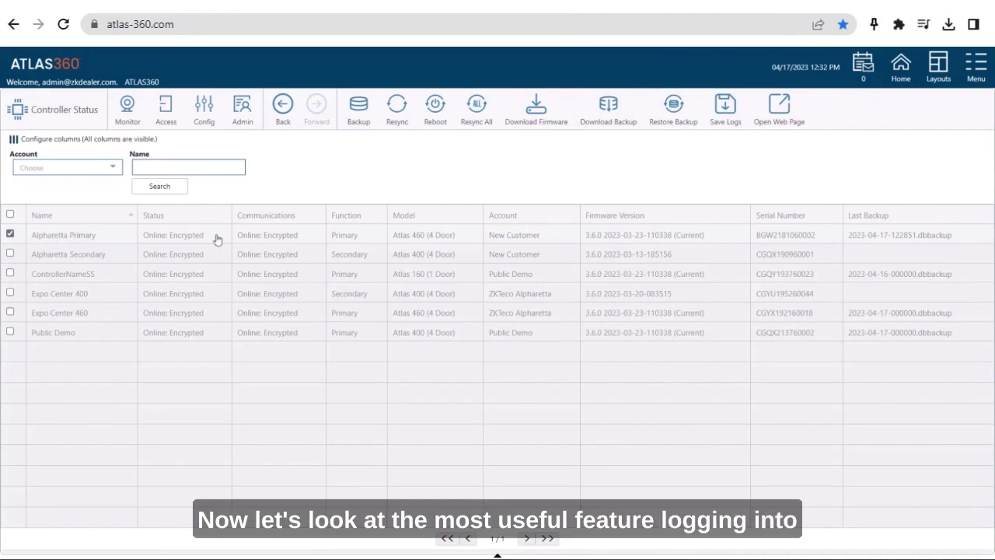
Step: Open Alpharetta Primary's Atlas Series panel remotely and enter username 'admin' and the admin password
left_click(775, 114)
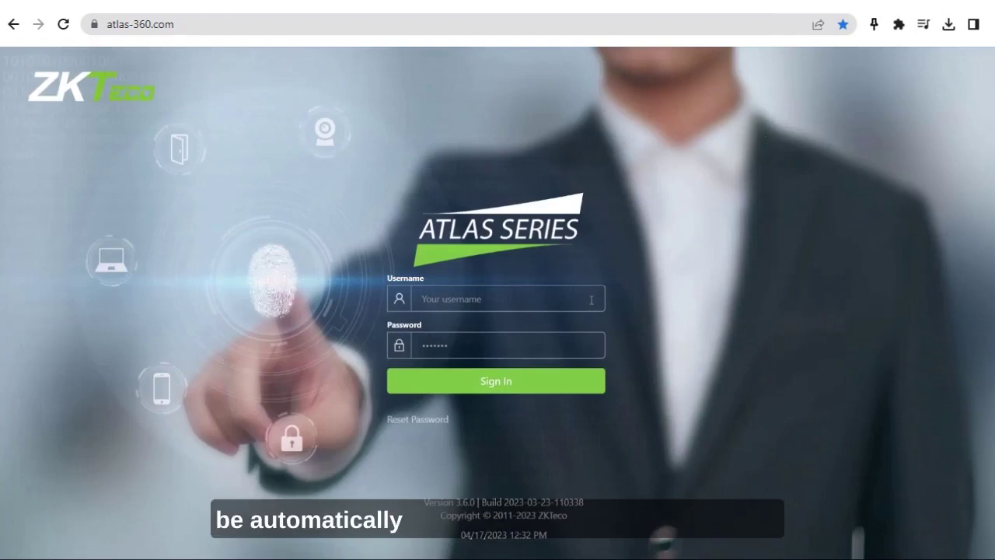
type("admin")
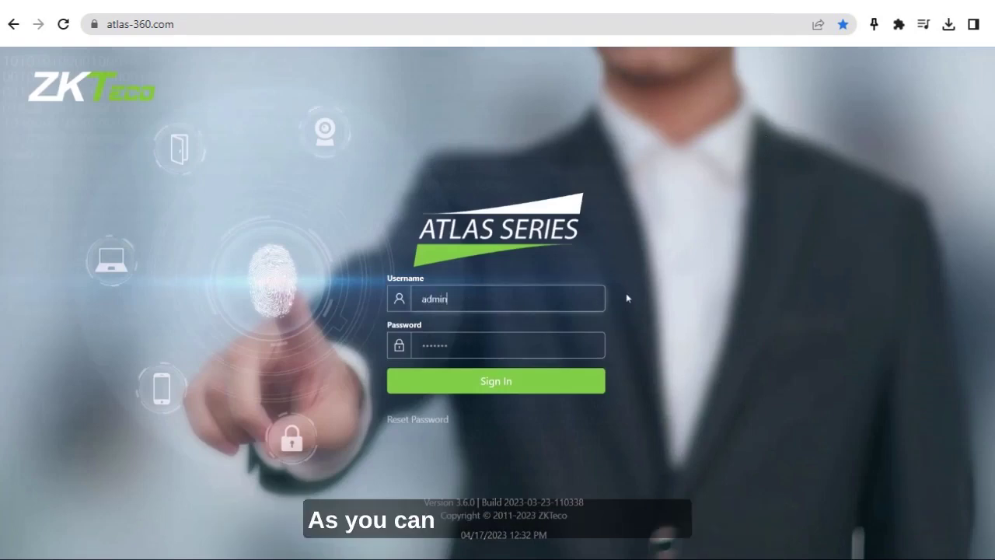
key("Tab")
type("admin")
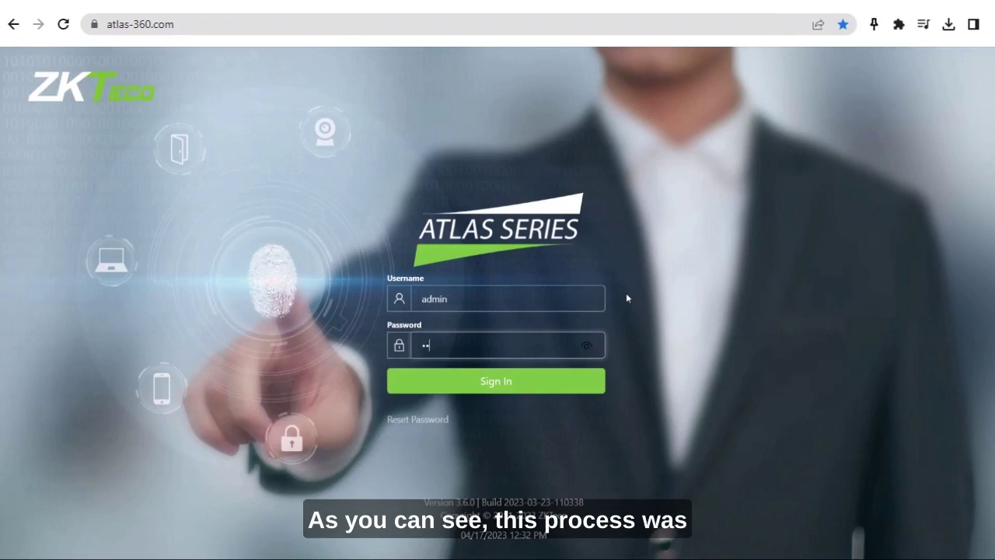
type("123")
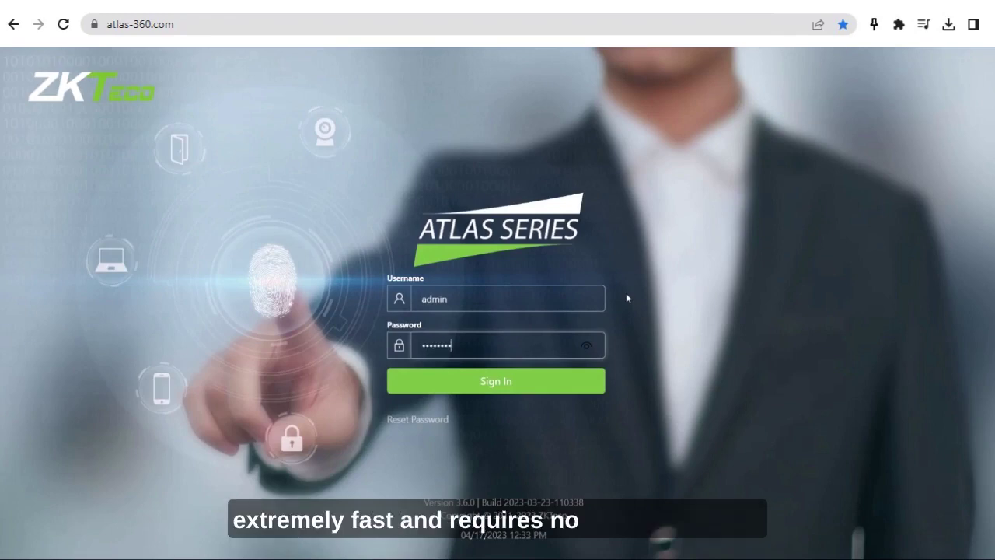
type("45")
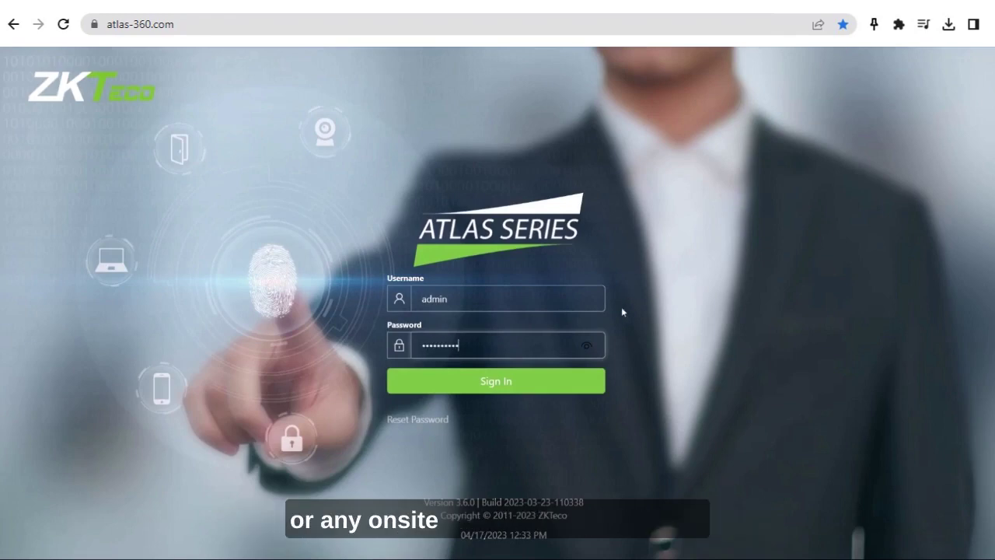
Step: Sign in to the panel and look over its dashboard showing ATLAS360 online
left_click(512, 380)
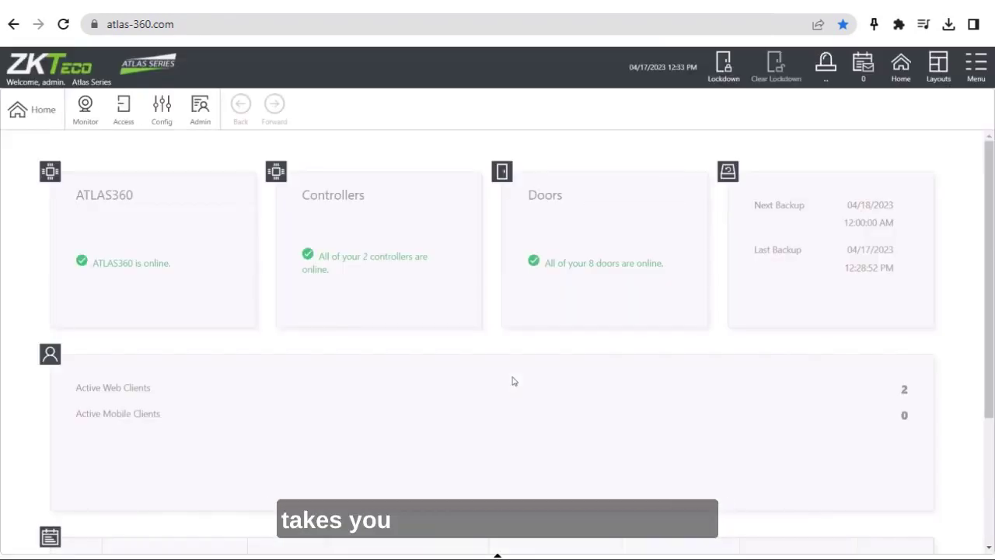
scroll(474, 395, "down", 1)
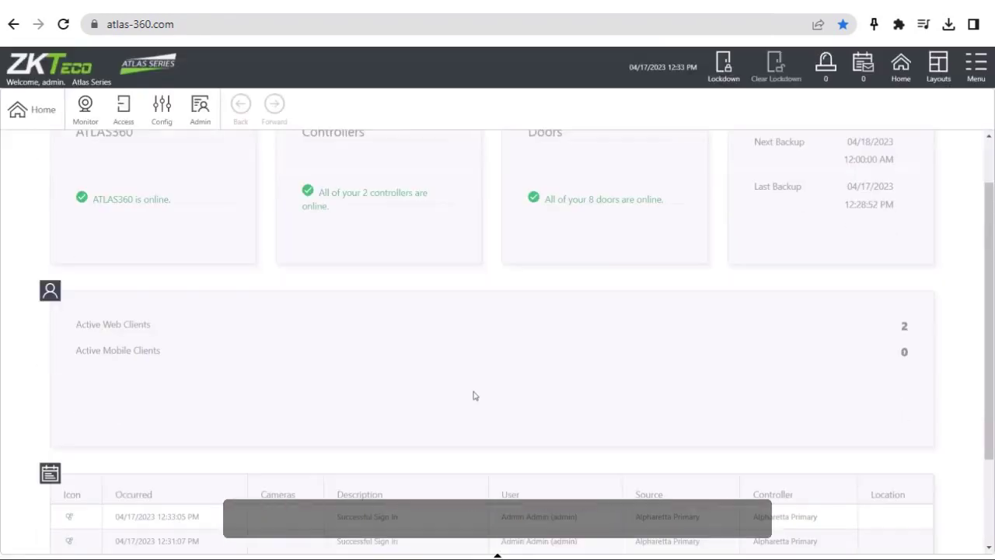
scroll(474, 396, "down", 1)
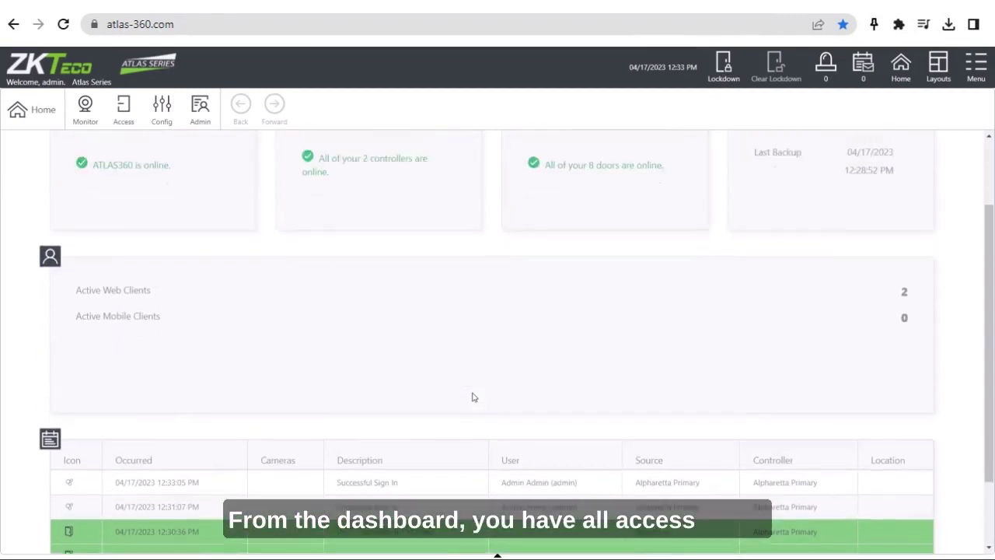
scroll(472, 397, "up", 2)
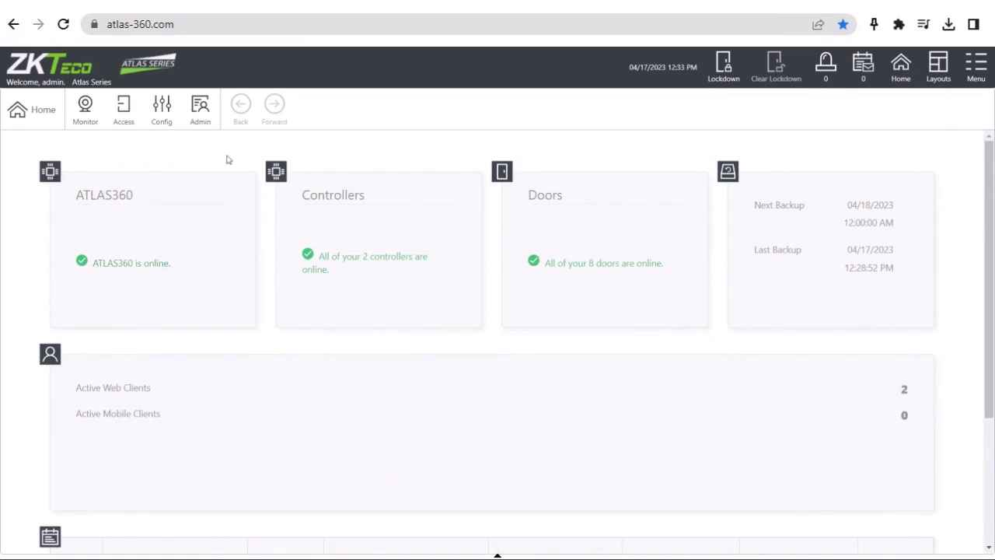
Step: Look through the panel's Config and Admin option menus, then close them
left_click(161, 113)
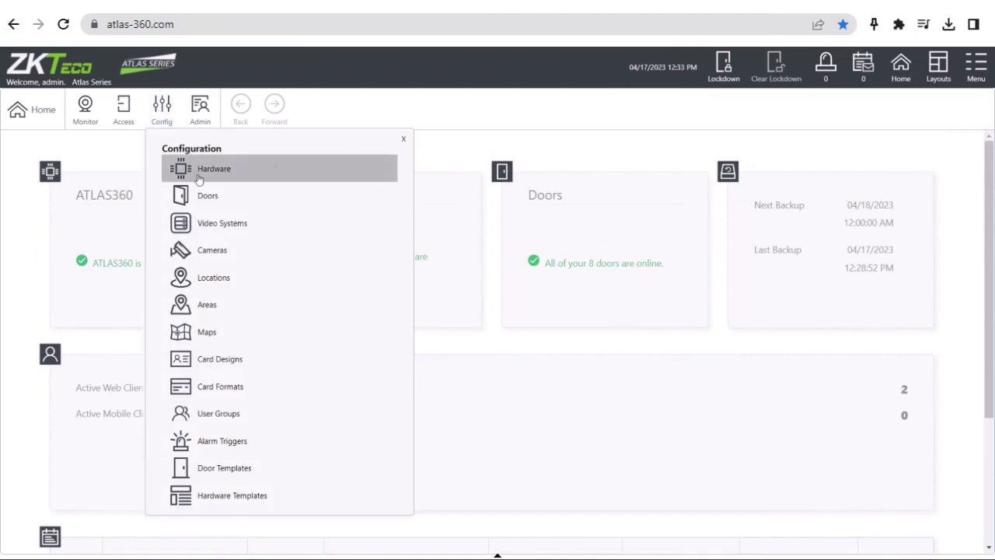
left_click(470, 159)
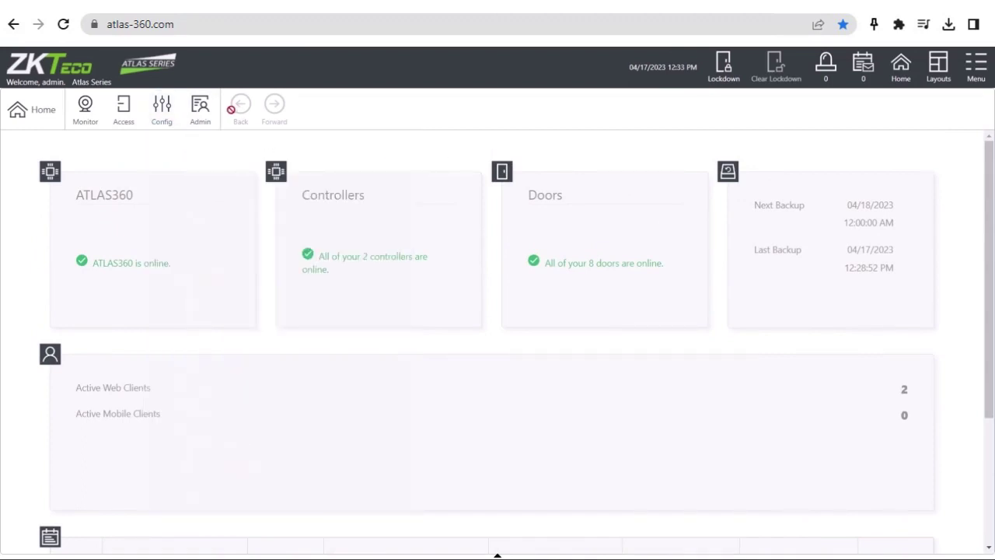
left_click(203, 115)
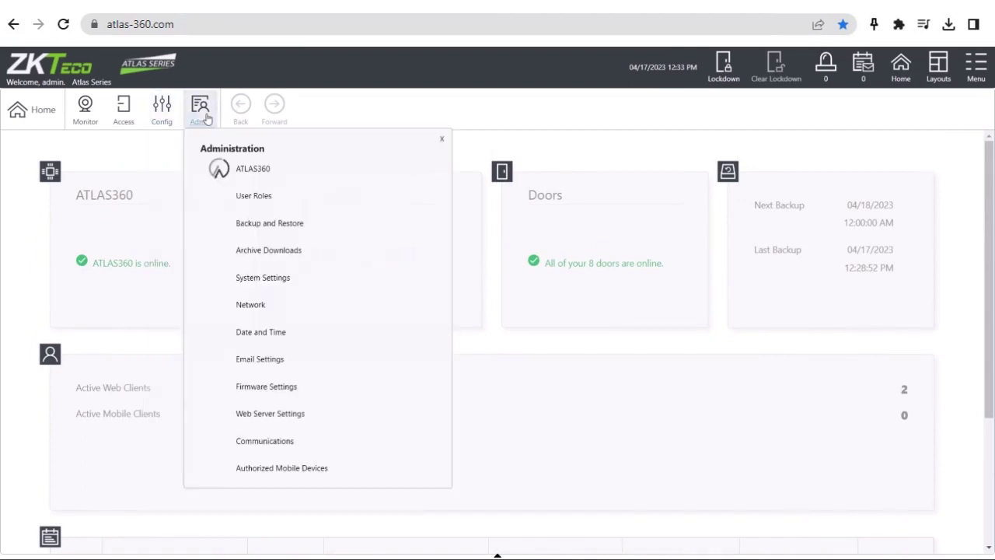
left_click(431, 118)
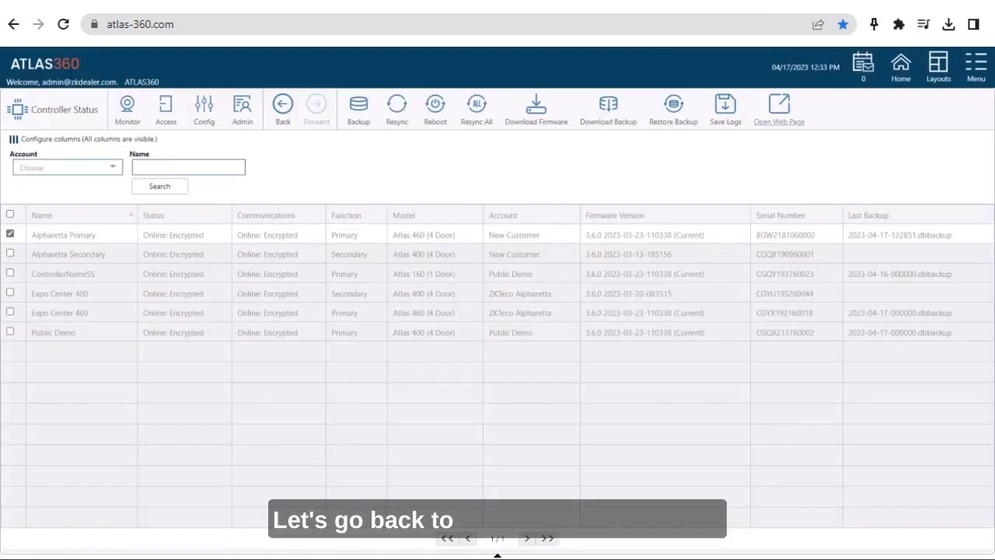
Step: Deselect Alpharetta Primary, return to the Home dashboard, and show the notifications panel
left_click(11, 233)
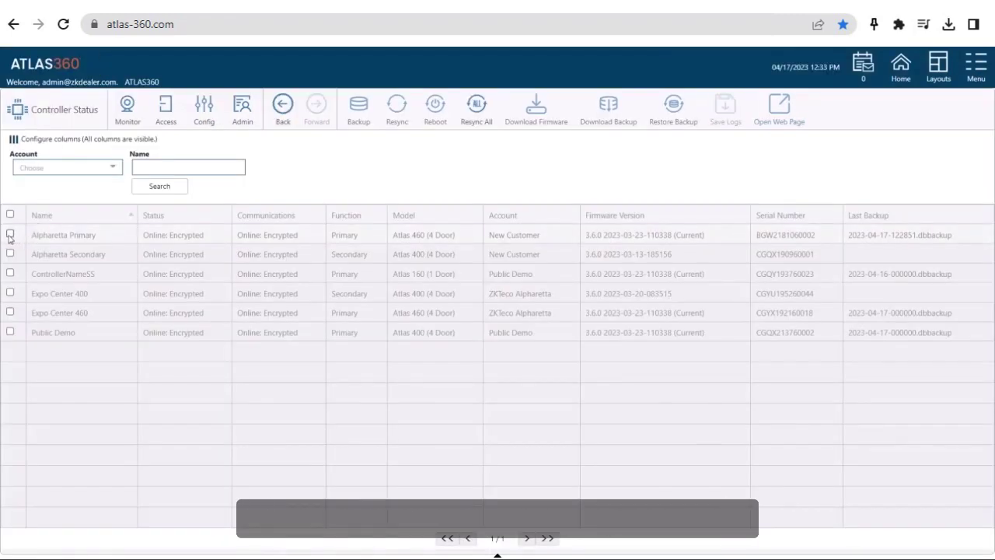
left_click(900, 70)
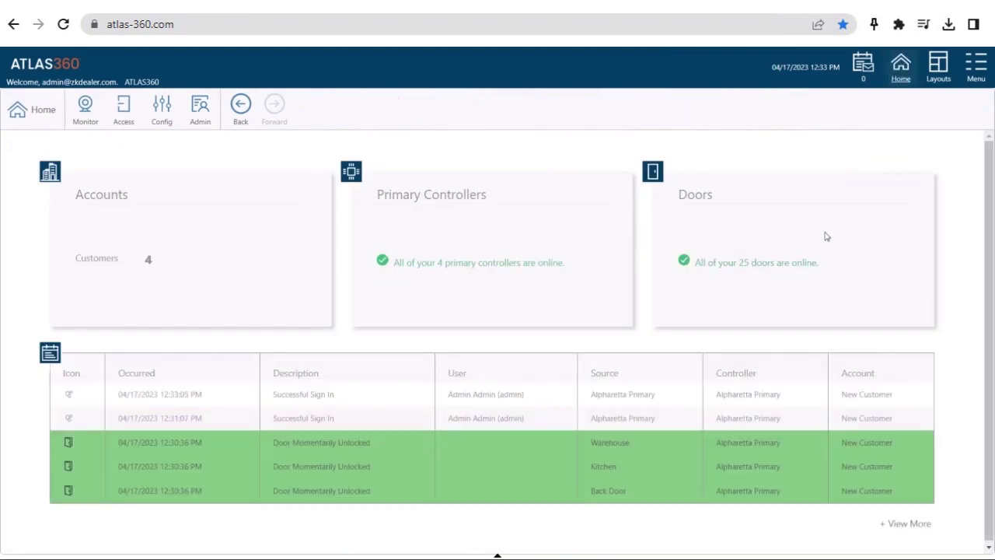
left_click(863, 80)
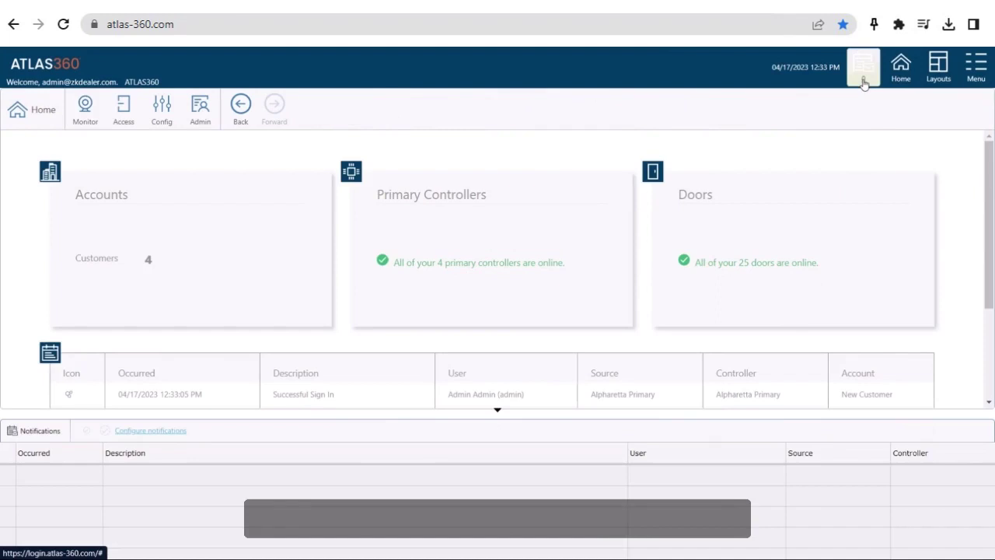
Step: Review the System event notification settings and close them without saving
left_click(134, 433)
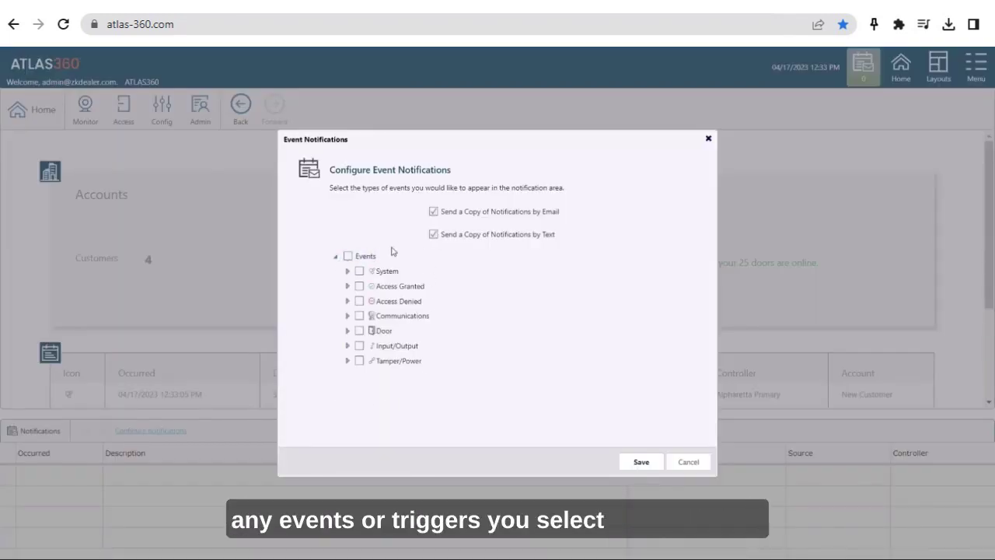
left_click(434, 235)
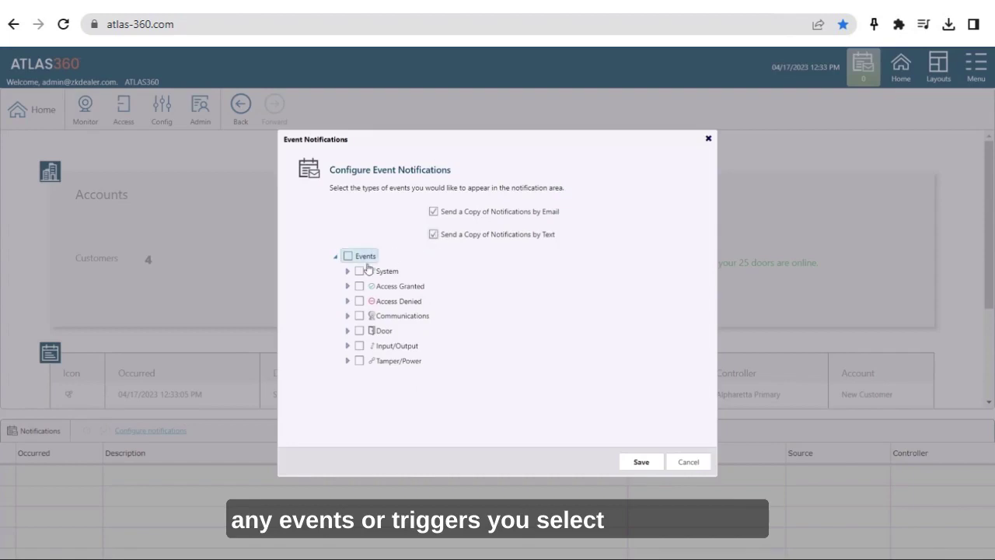
left_click(348, 271)
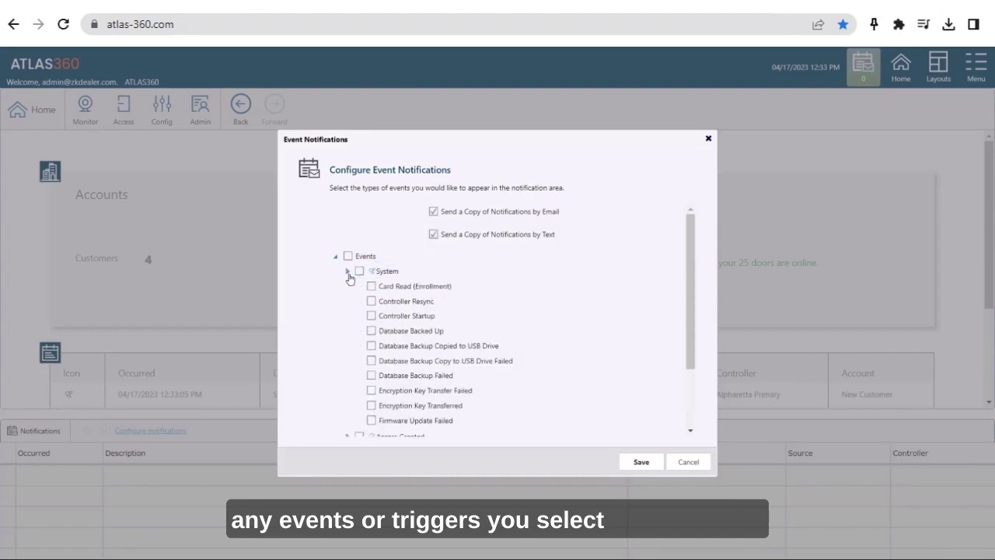
left_click(347, 272)
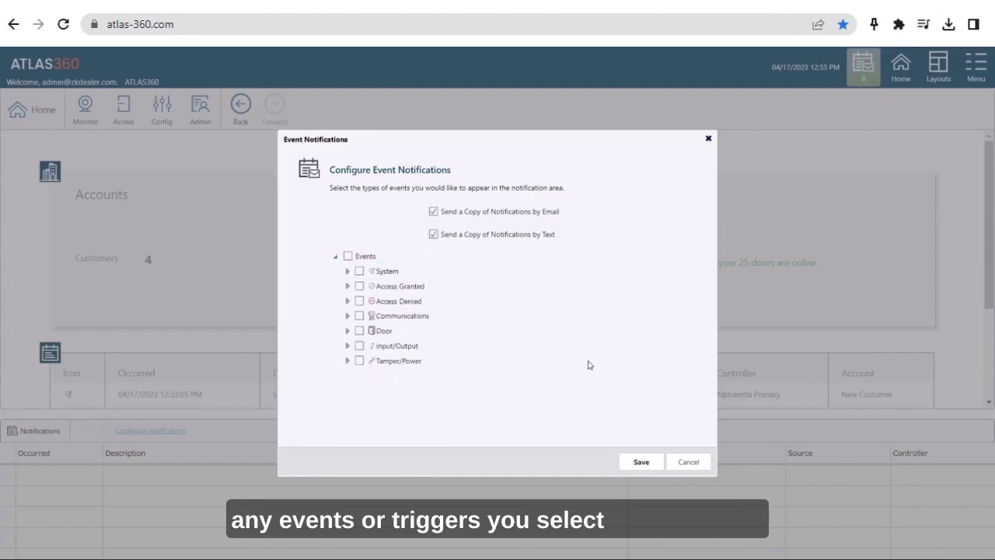
left_click(690, 461)
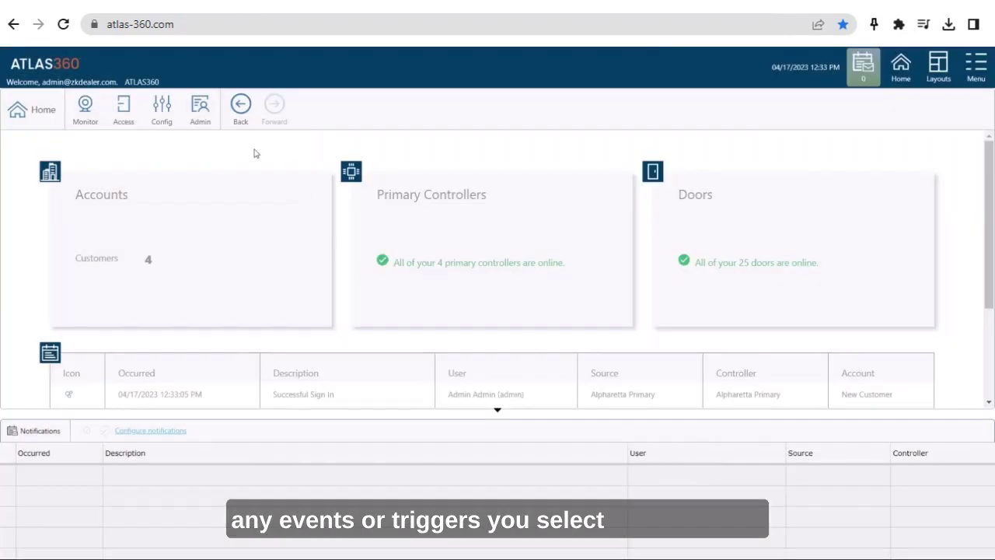
Step: Open the Admin Accounts list and view the New Customer account's details
left_click(202, 116)
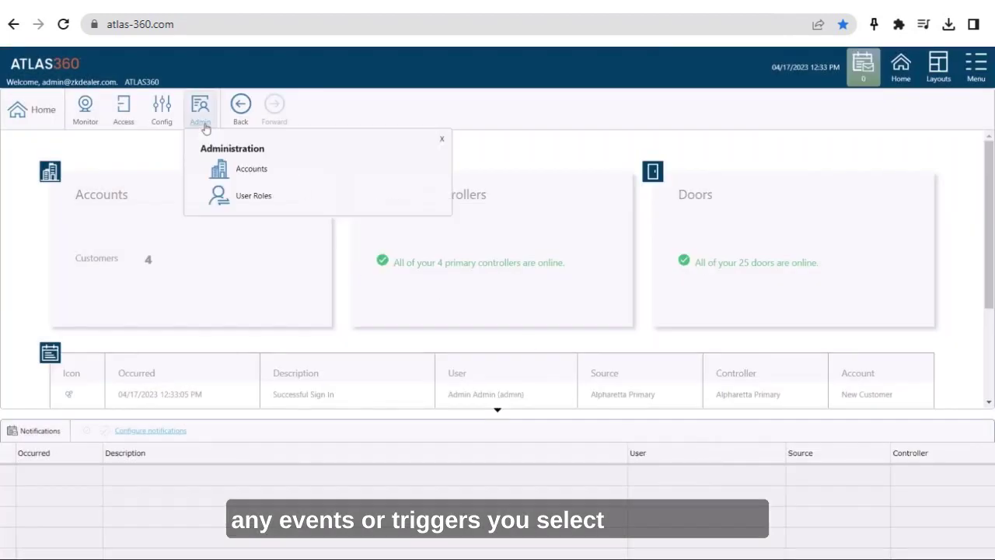
left_click(231, 169)
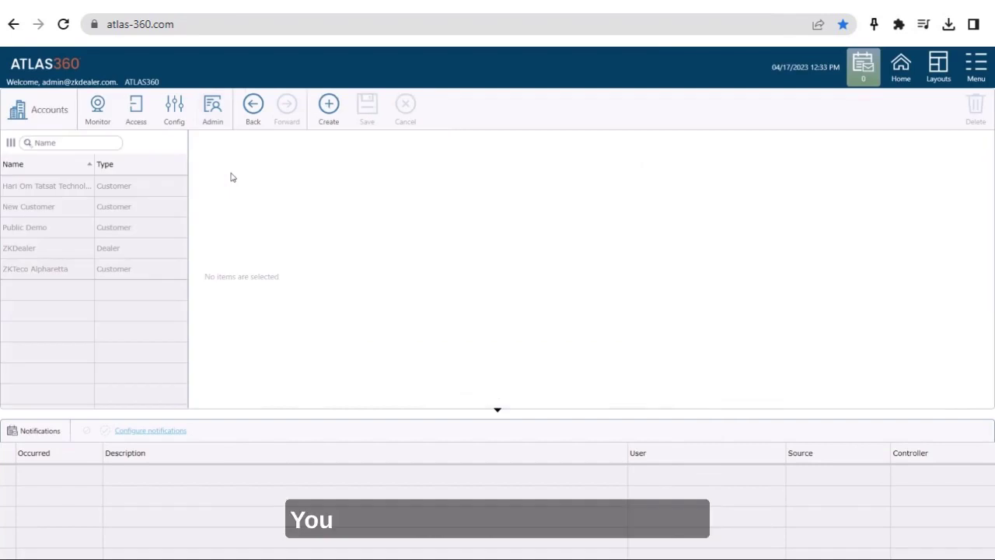
left_click(23, 268)
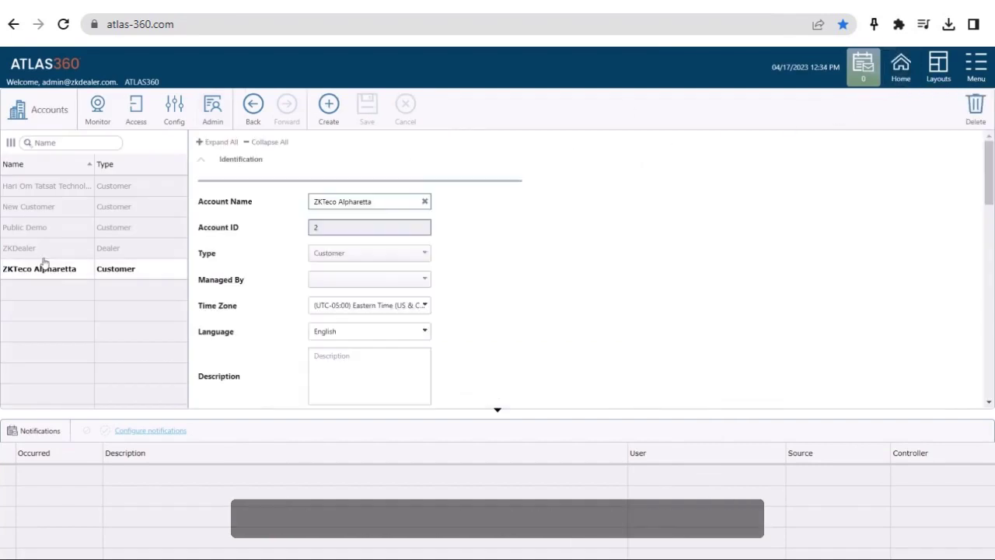
left_click(49, 206)
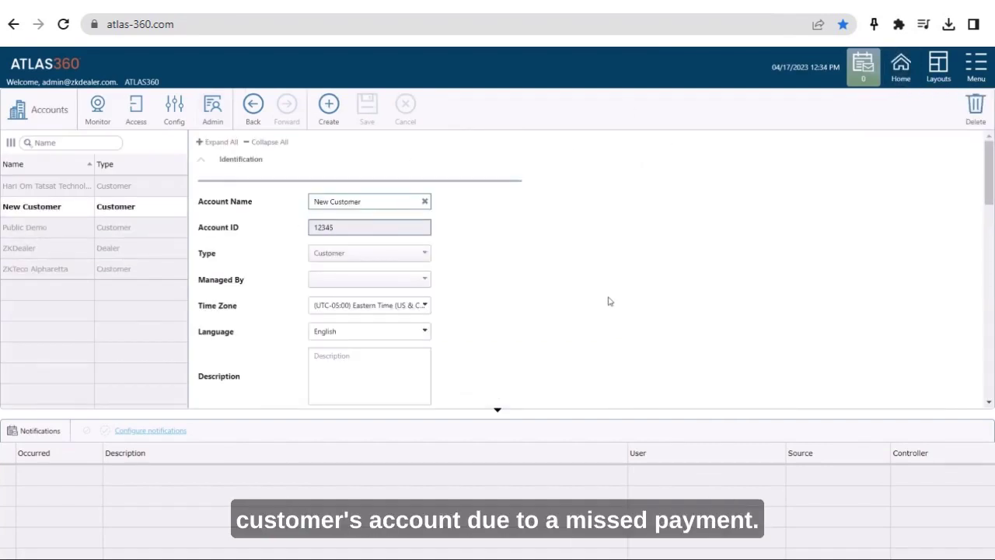
scroll(605, 303, "down", 2)
scroll(599, 307, "down", 1)
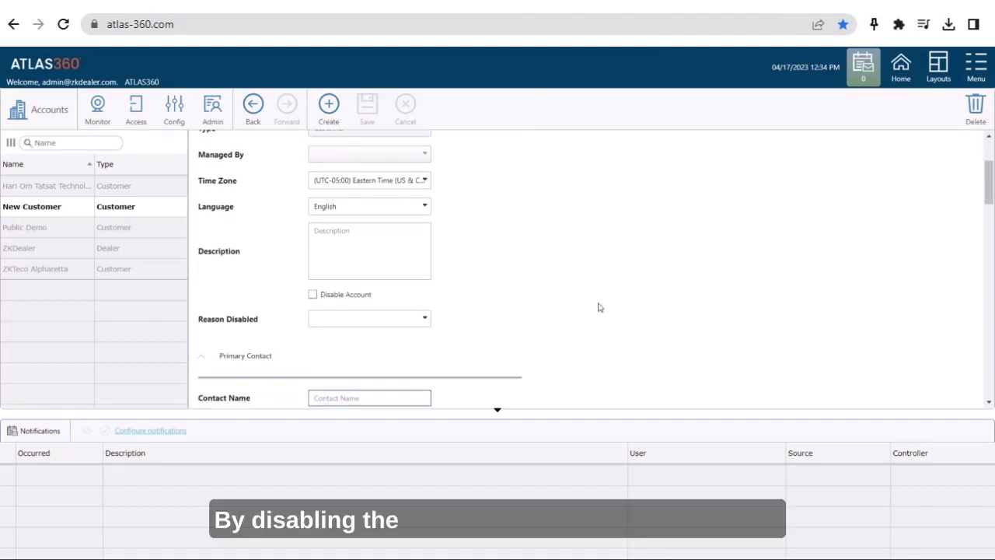
Step: Disable New Customer with reason Payment Due, then re-enable it and clear the reason
left_click(314, 296)
left_click(425, 323)
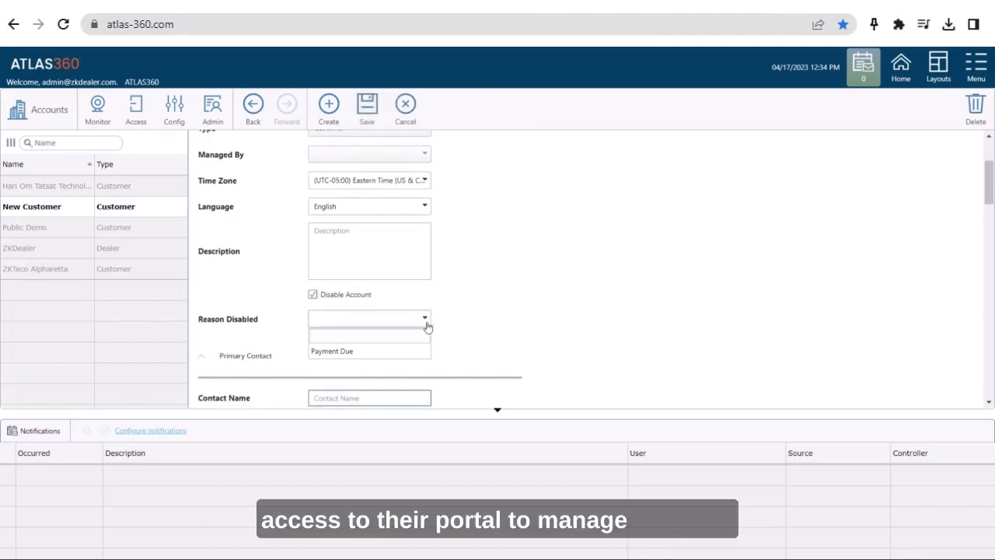
left_click(397, 352)
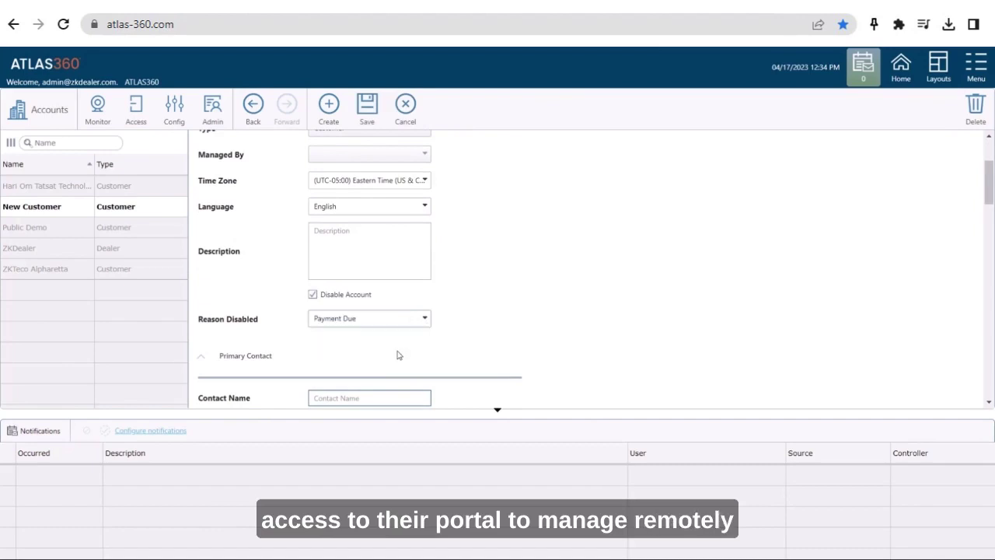
left_click(313, 295)
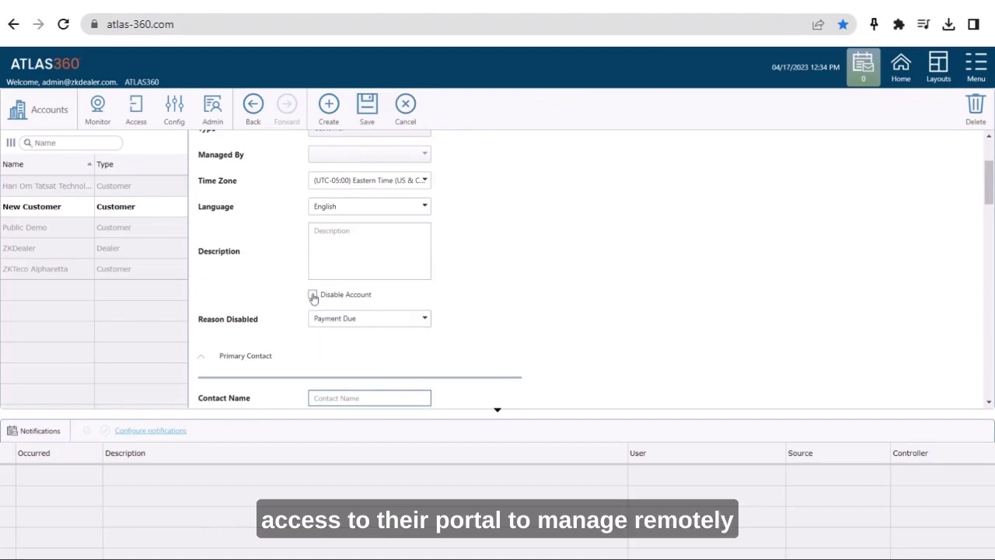
left_click(427, 323)
left_click(389, 340)
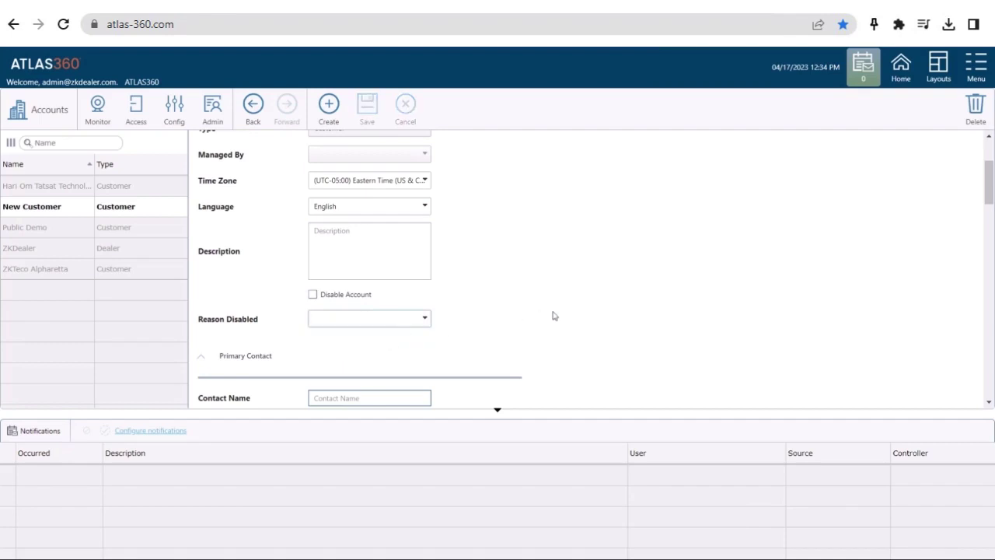
Step: Return to the Atlas360 Home dashboard showing 4 customers and all 25 doors online
left_click(901, 67)
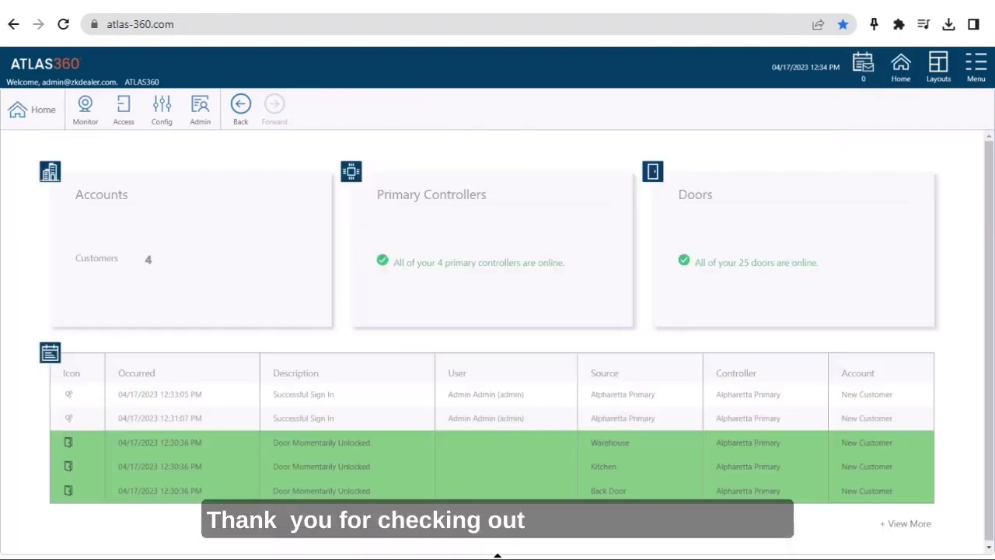